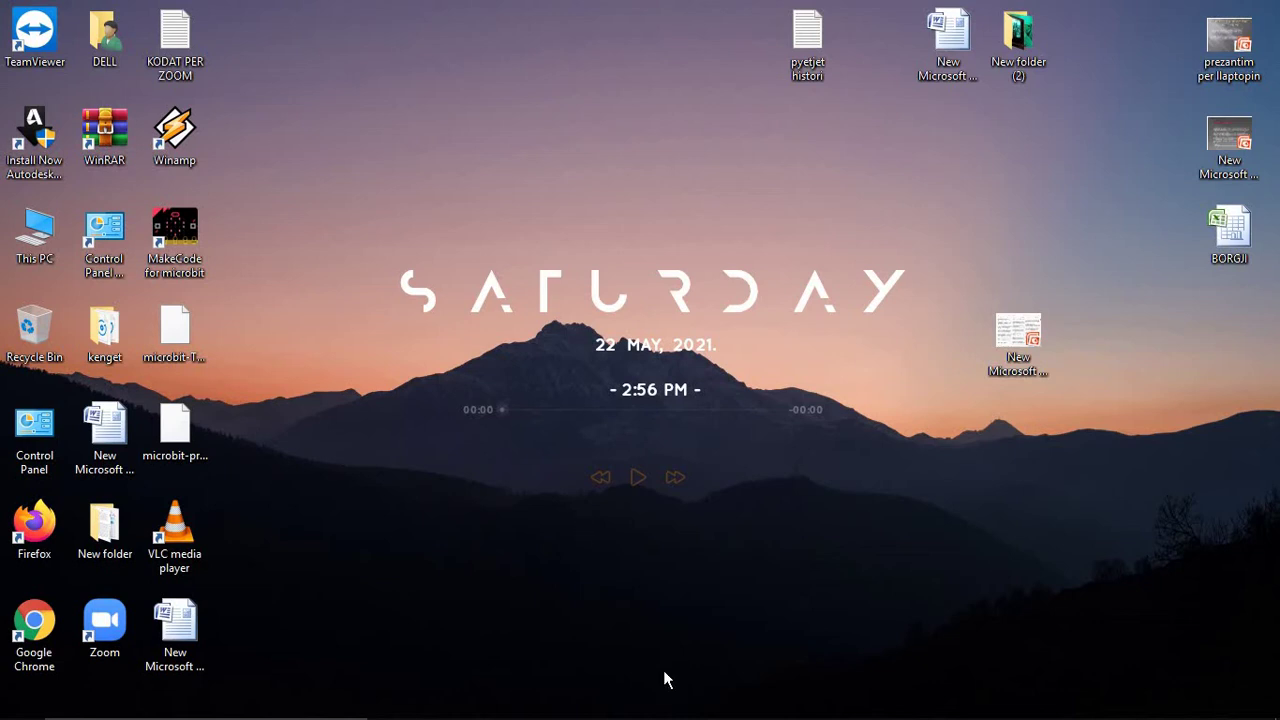
# - Open Task Manager from the taskbar and view the CPU performance, running about 2.85 GHz
pyautogui.moveTo(820, 716)
pyautogui.moveTo(282, 716)
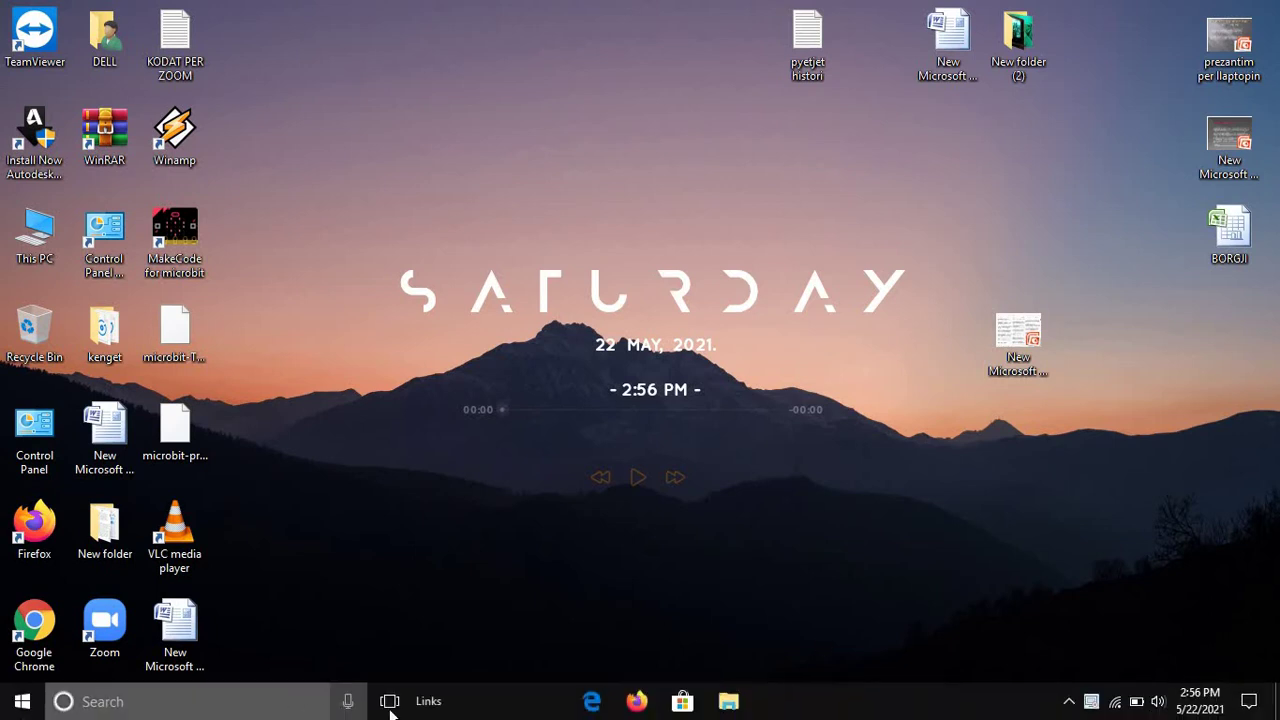
pyautogui.rightClick(470, 708)
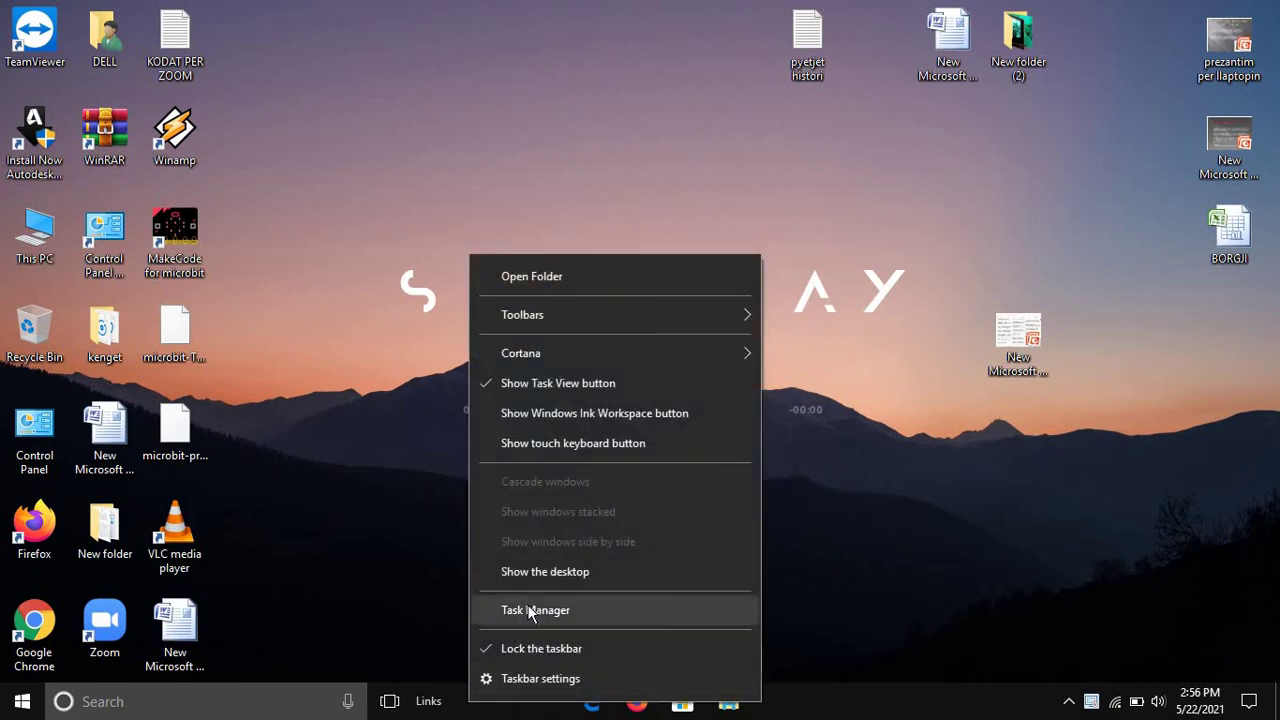
pyautogui.click(528, 610)
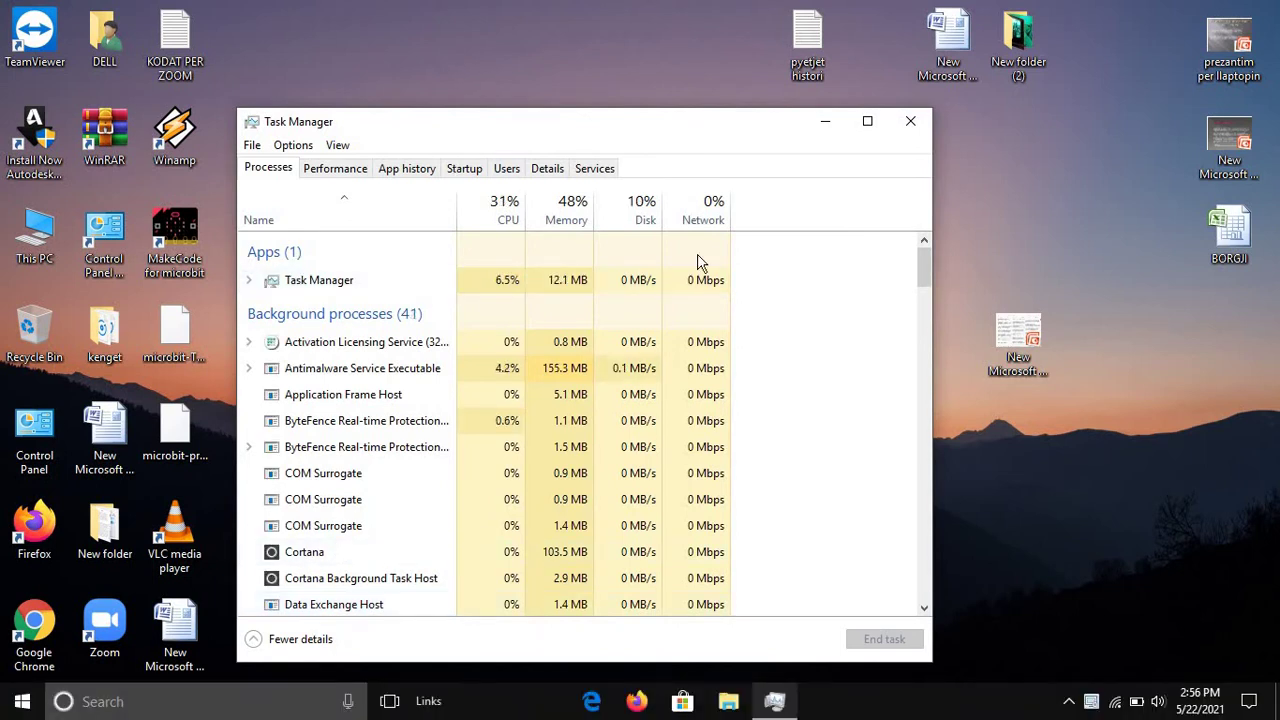
pyautogui.click(330, 177)
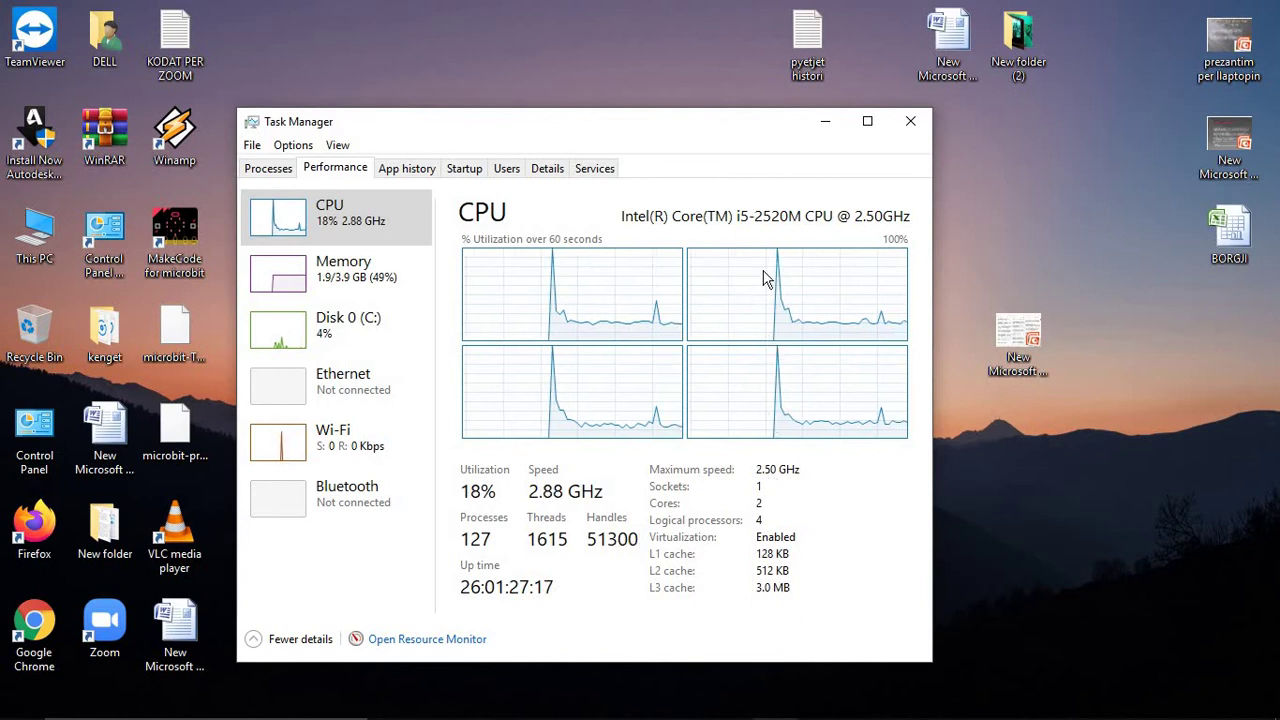
# - Close Task Manager and open the Balanced plan's settings through the battery icon's Power Options
pyautogui.click(910, 118)
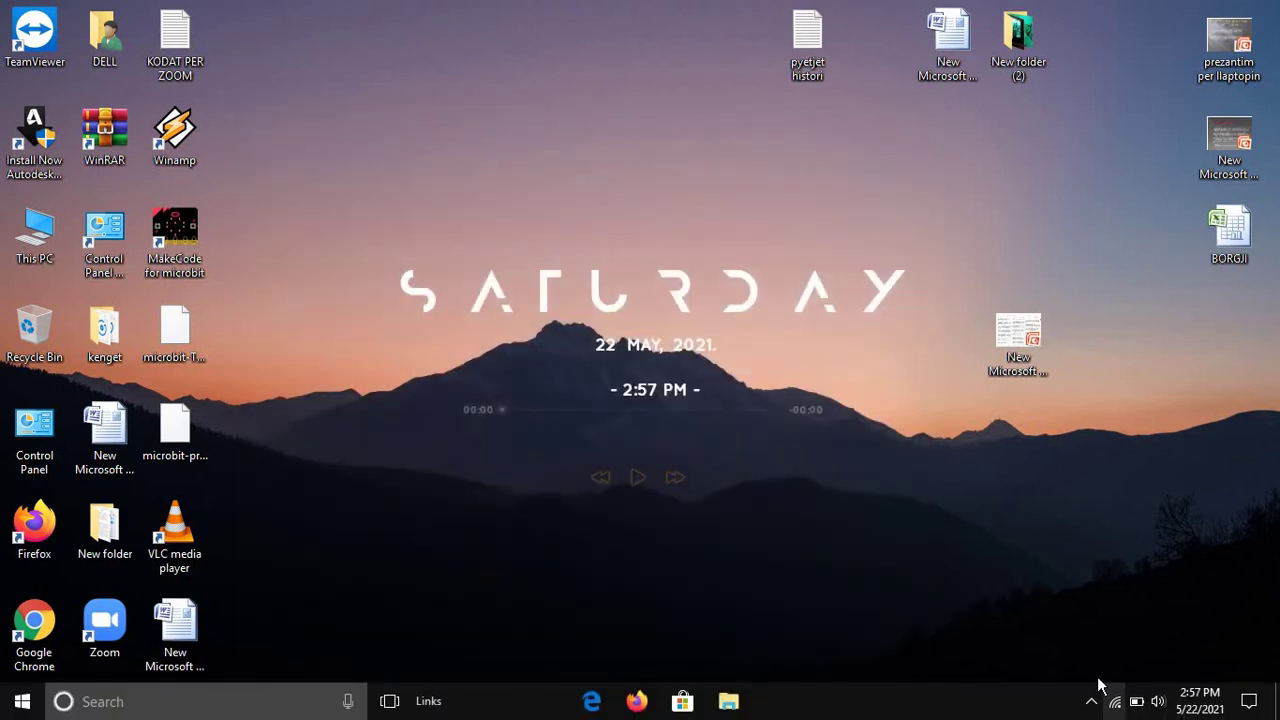
pyautogui.moveTo(1137, 706)
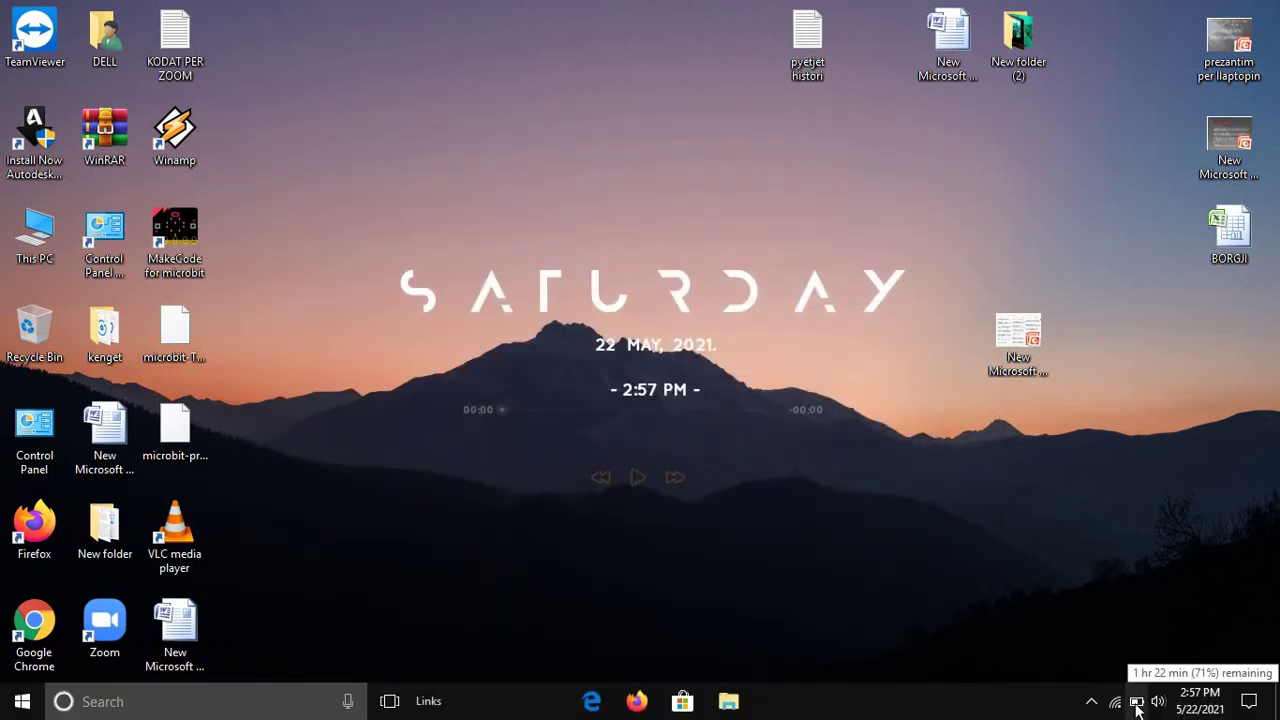
pyautogui.rightClick(1137, 706)
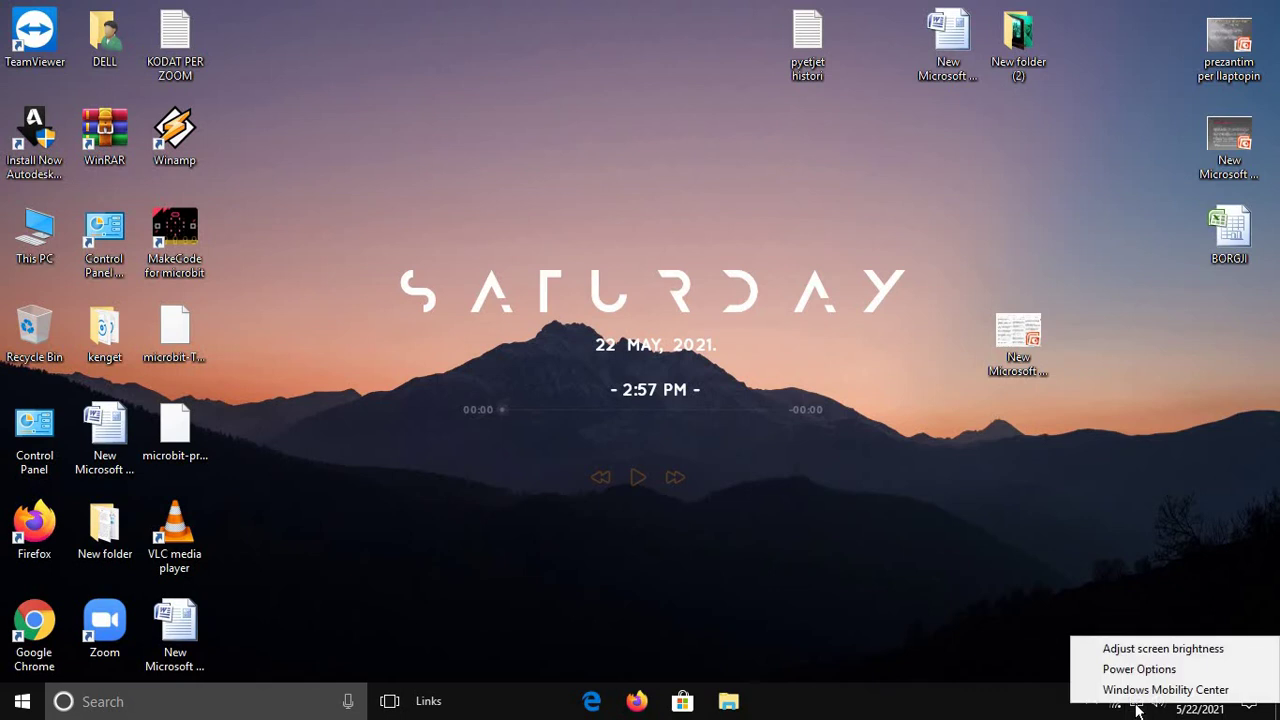
pyautogui.click(1133, 679)
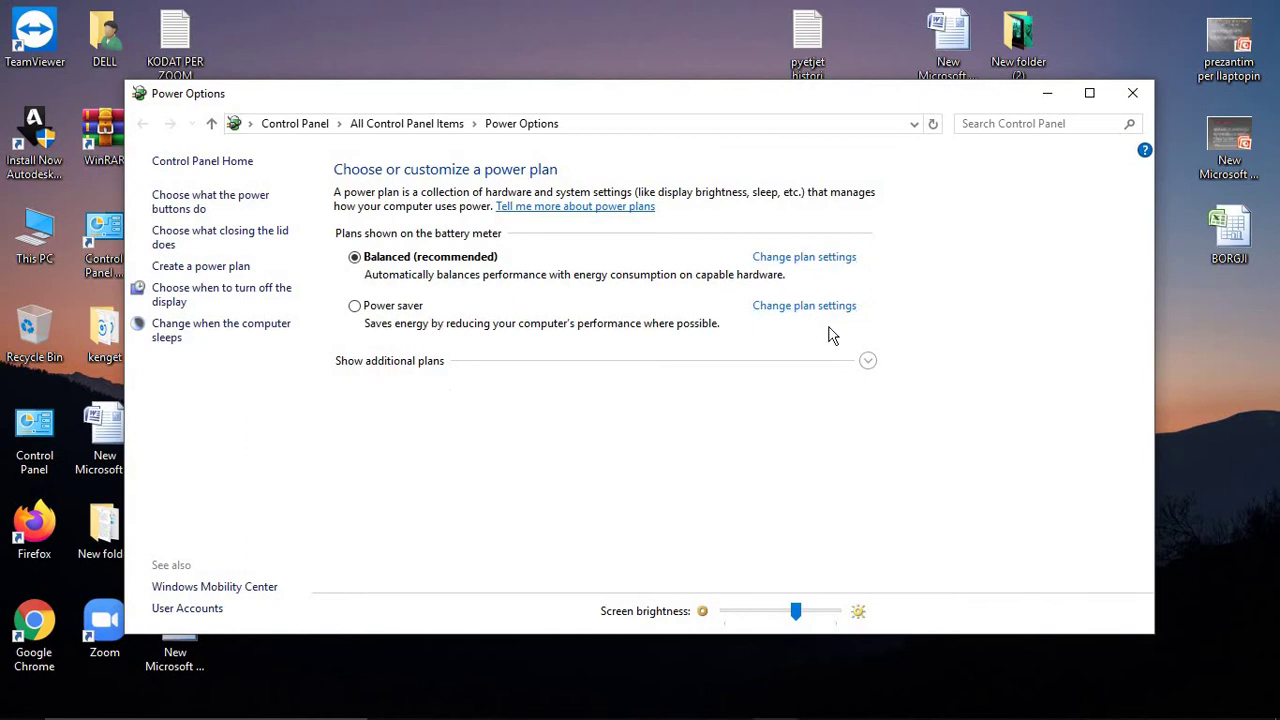
pyautogui.click(795, 258)
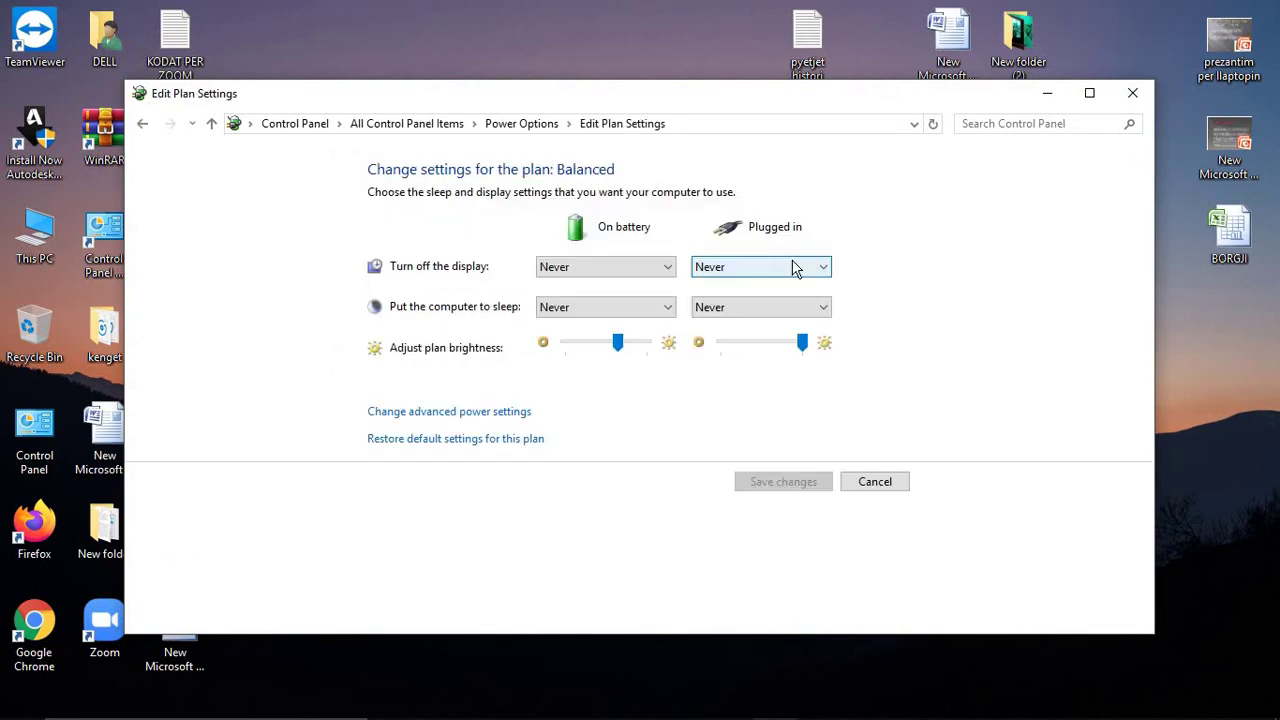
# - Open advanced power settings and expand minimum processor state (100%) and maximum processor frequency
pyautogui.click(423, 418)
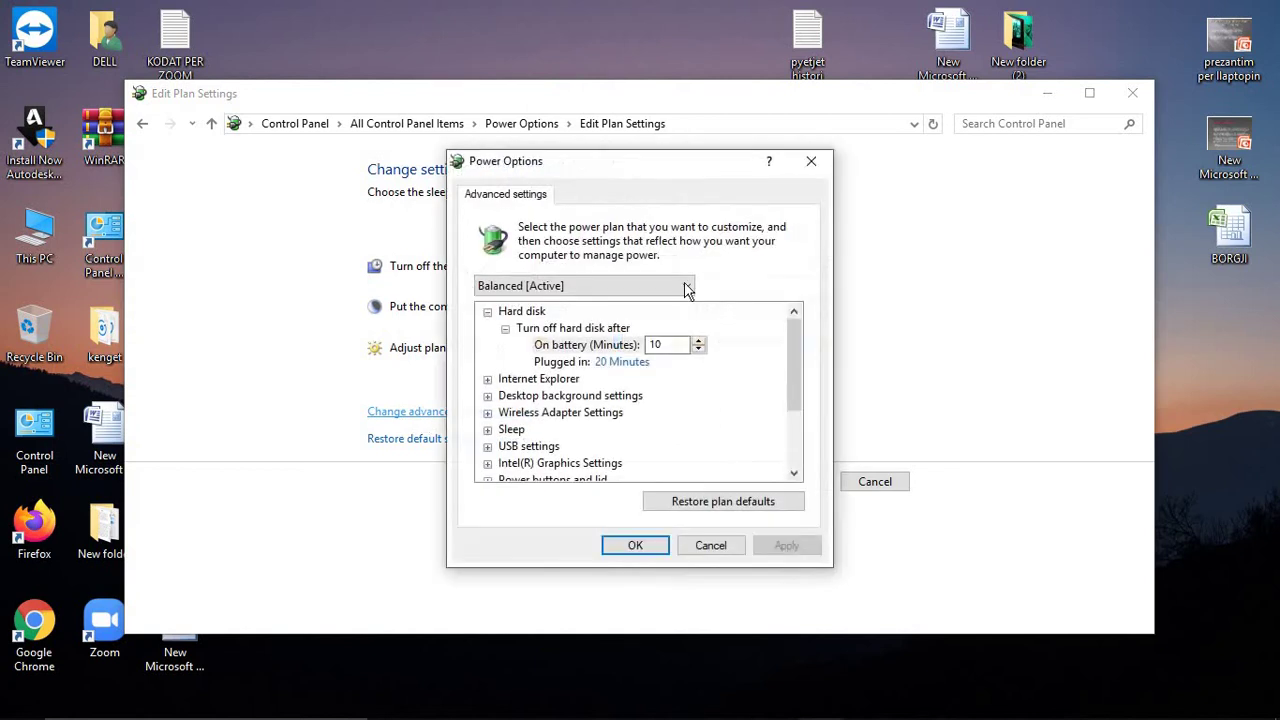
pyautogui.moveTo(792, 343); pyautogui.dragTo(797, 418)
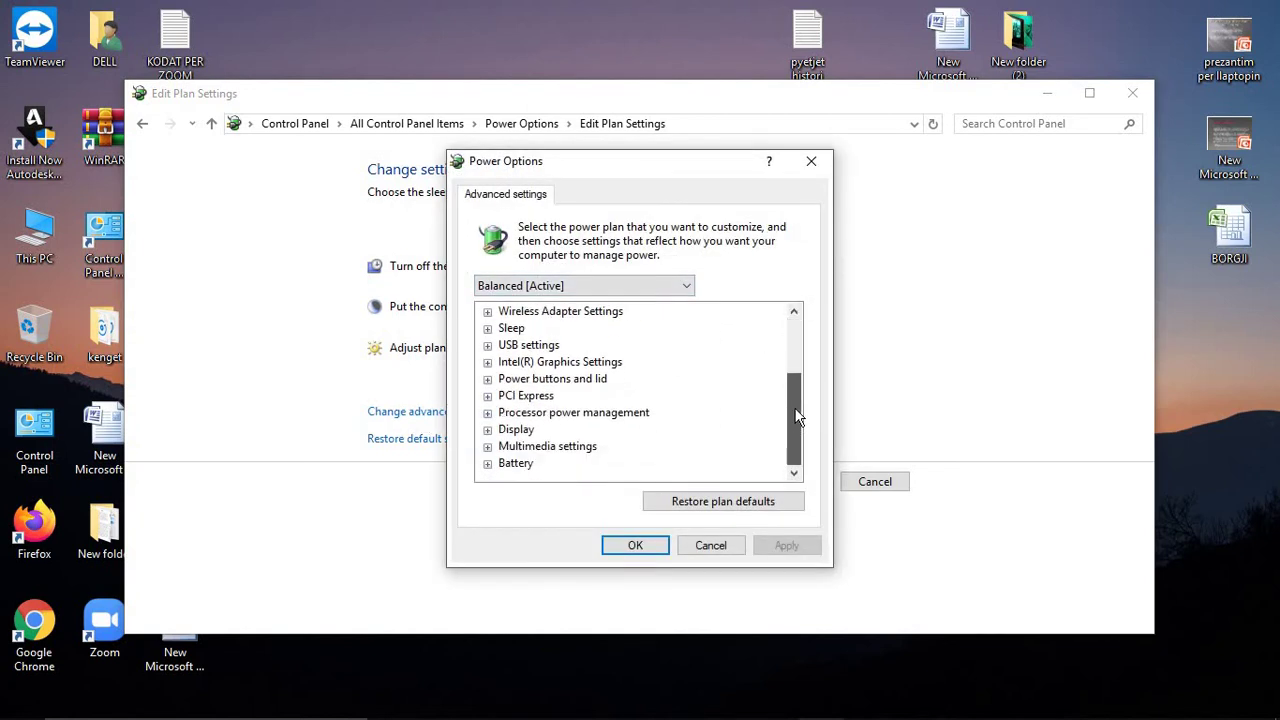
pyautogui.click(487, 413)
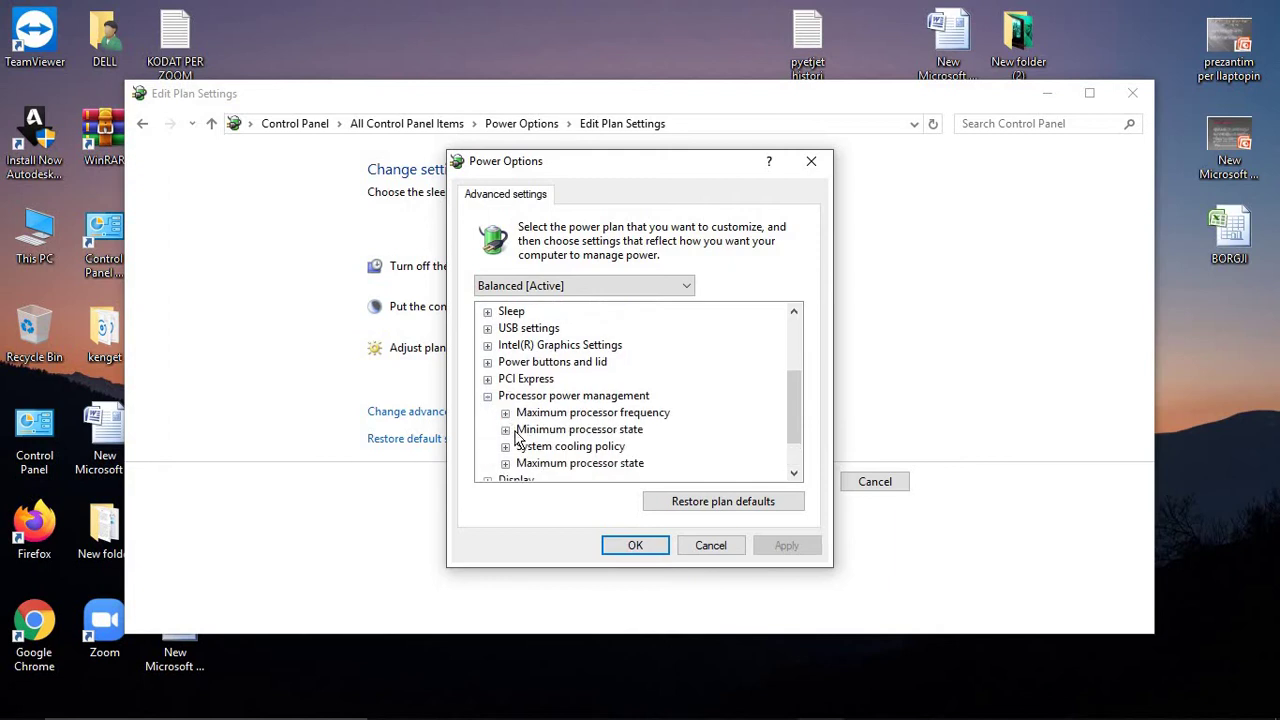
pyautogui.click(505, 430)
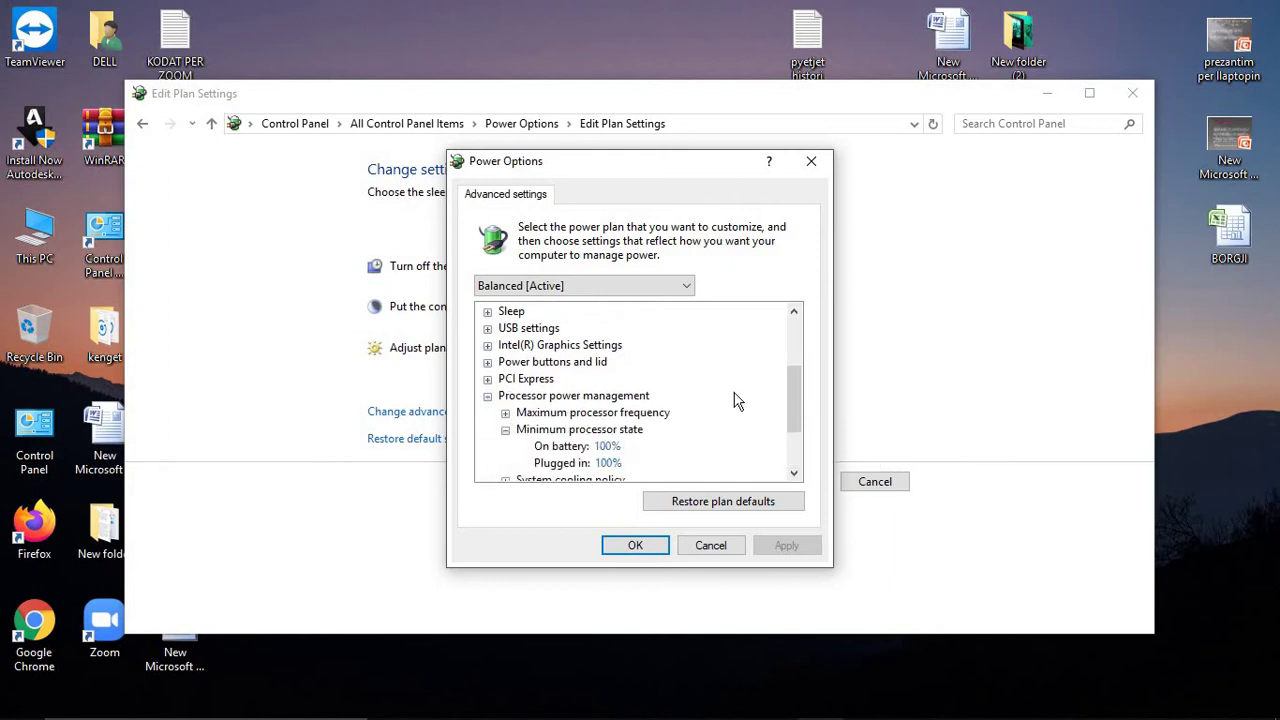
pyautogui.moveTo(790, 395); pyautogui.dragTo(789, 420)
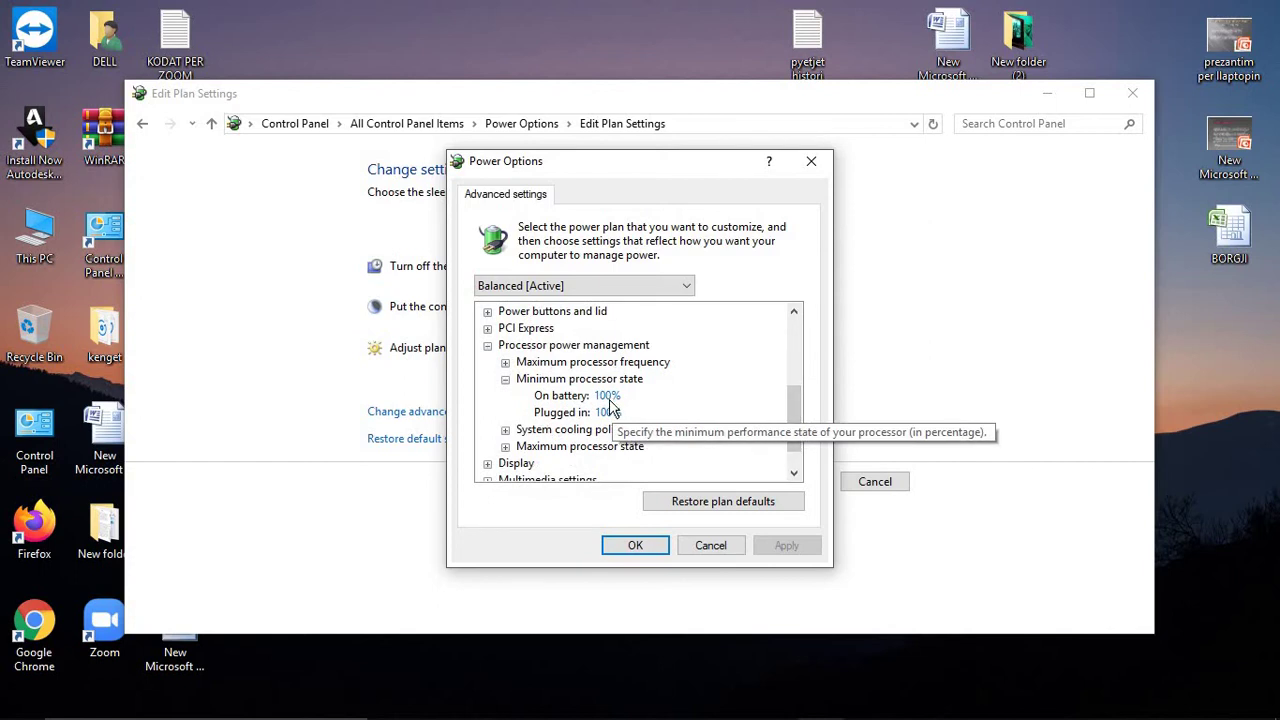
pyautogui.click(505, 362)
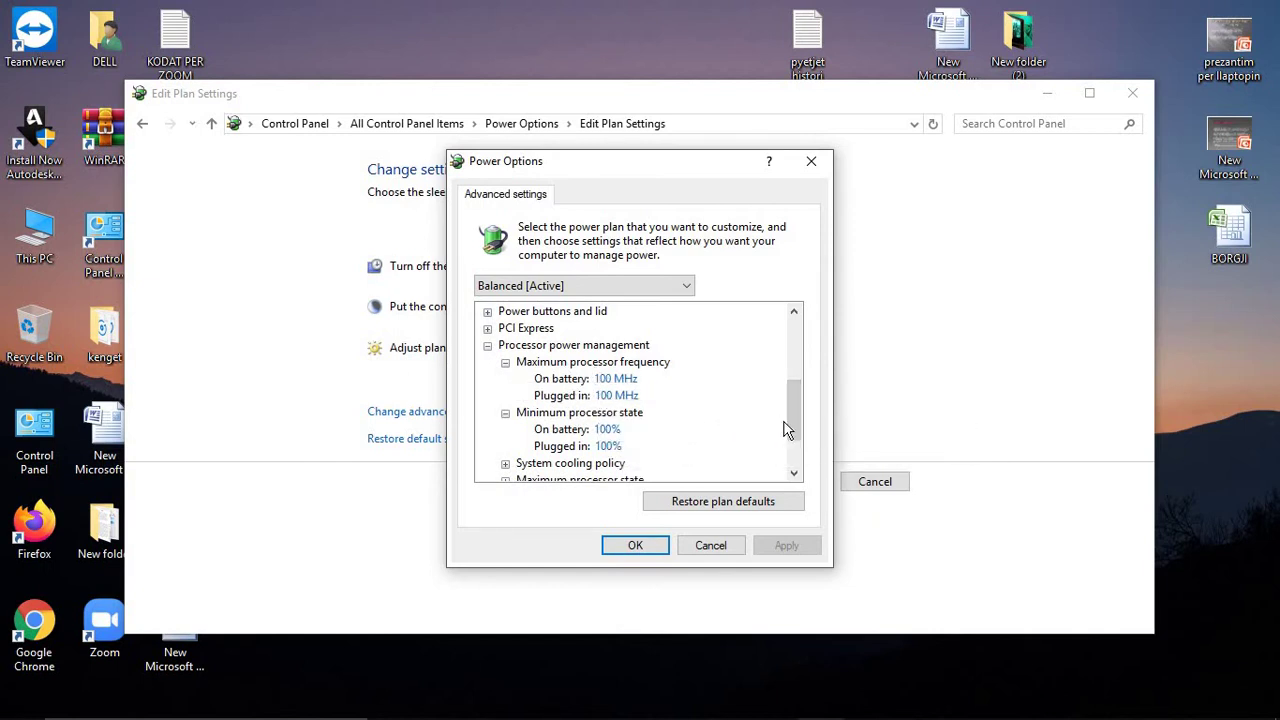
pyautogui.moveTo(791, 420); pyautogui.dragTo(791, 436)
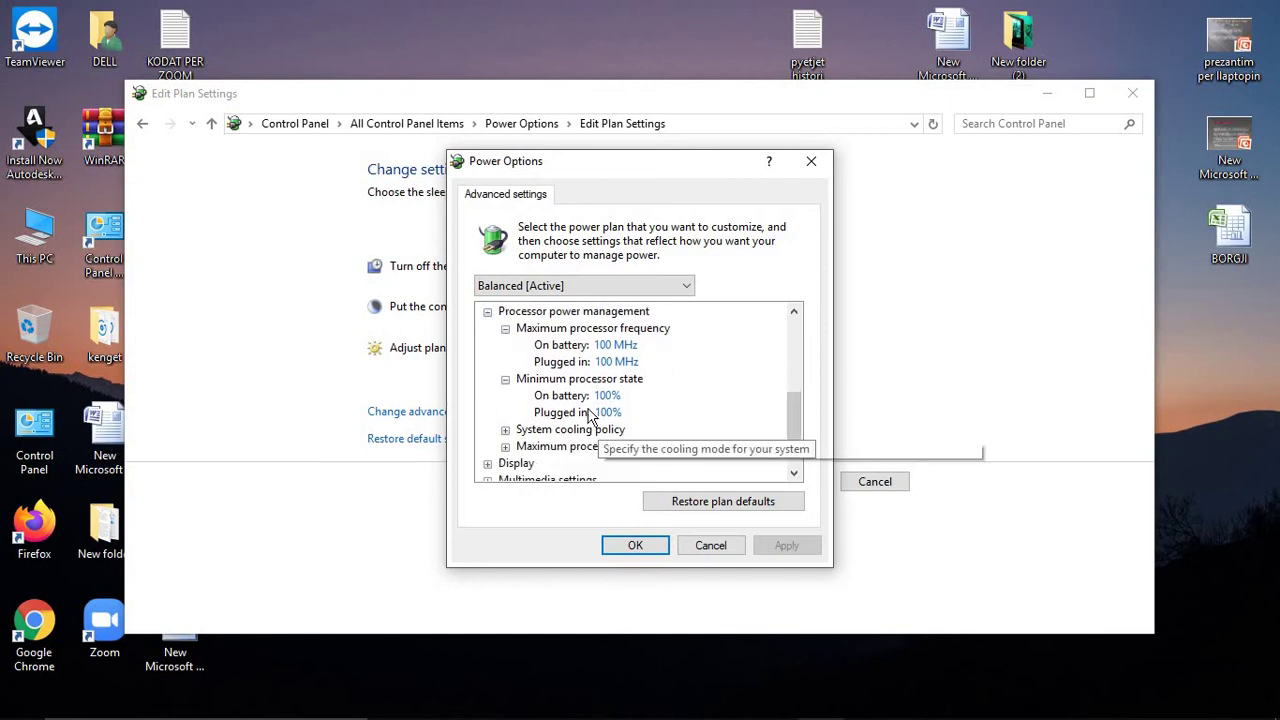
# - Lower the on-battery and plugged-in minimum processor state (plugged in to 0%), then apply and save
pyautogui.click(615, 396)
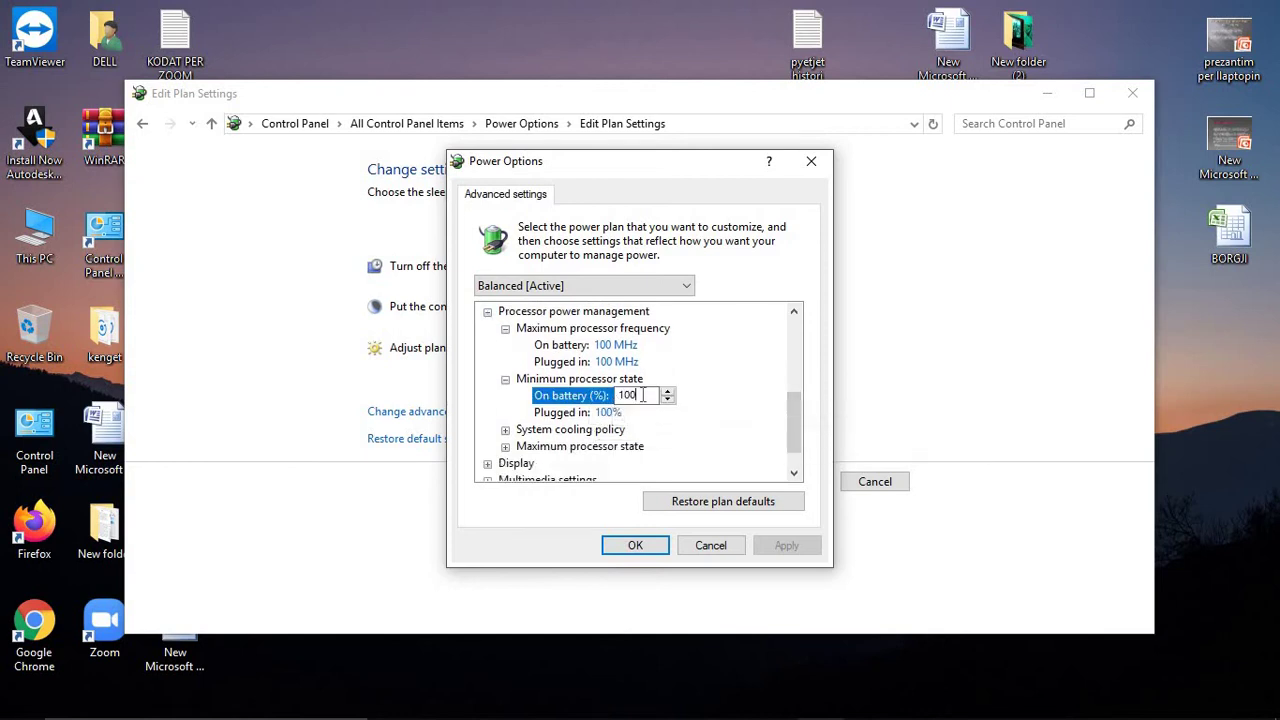
pyautogui.press('BackSpace')
pyautogui.press('BackSpace')
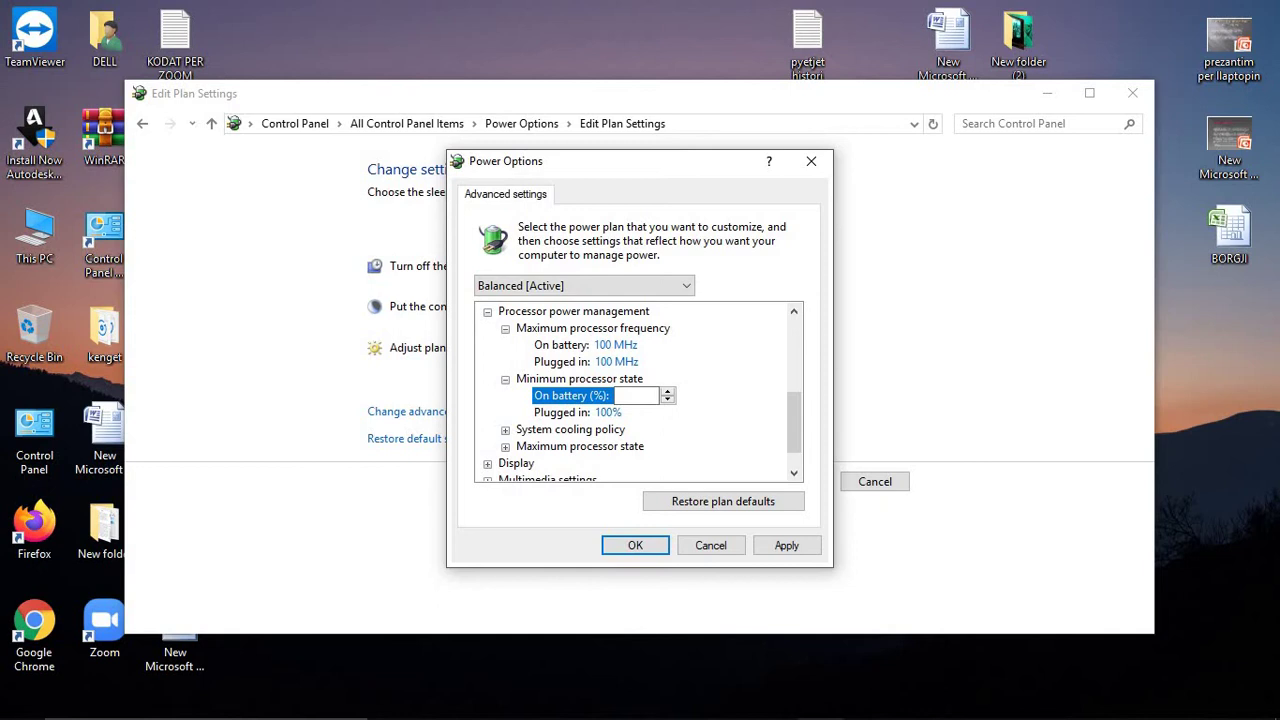
pyautogui.click(609, 412)
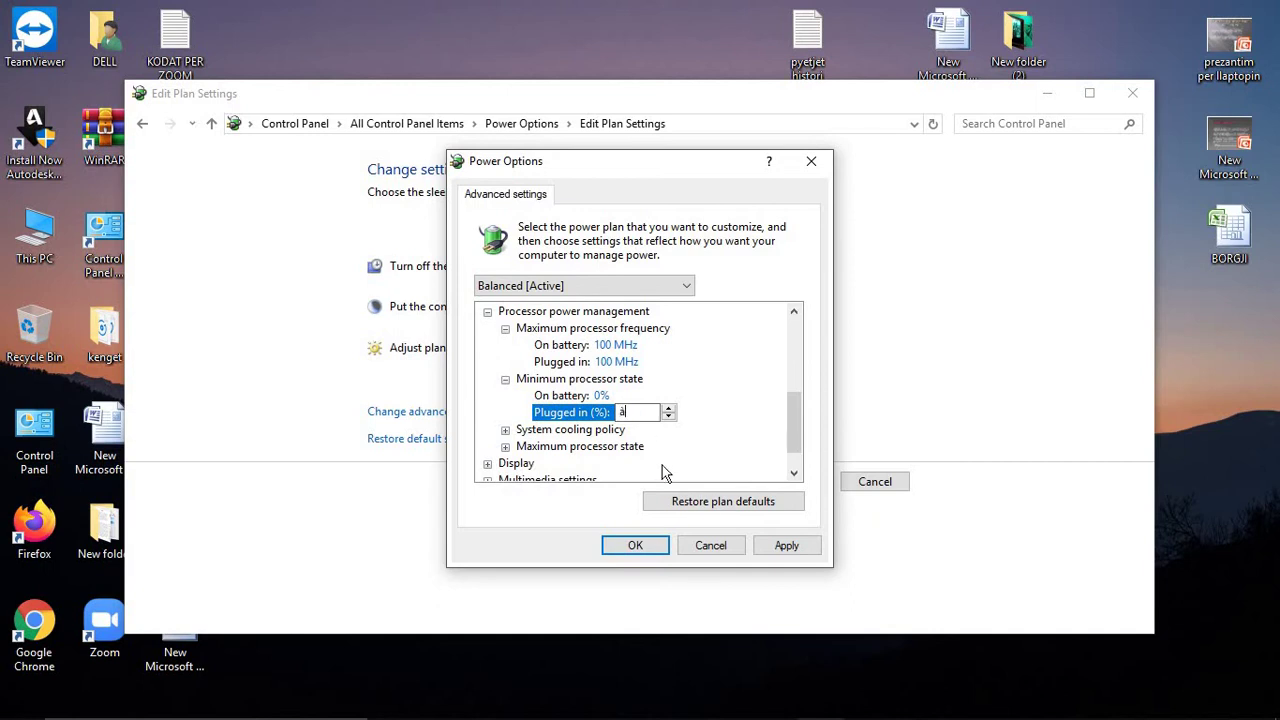
pyautogui.click(783, 546)
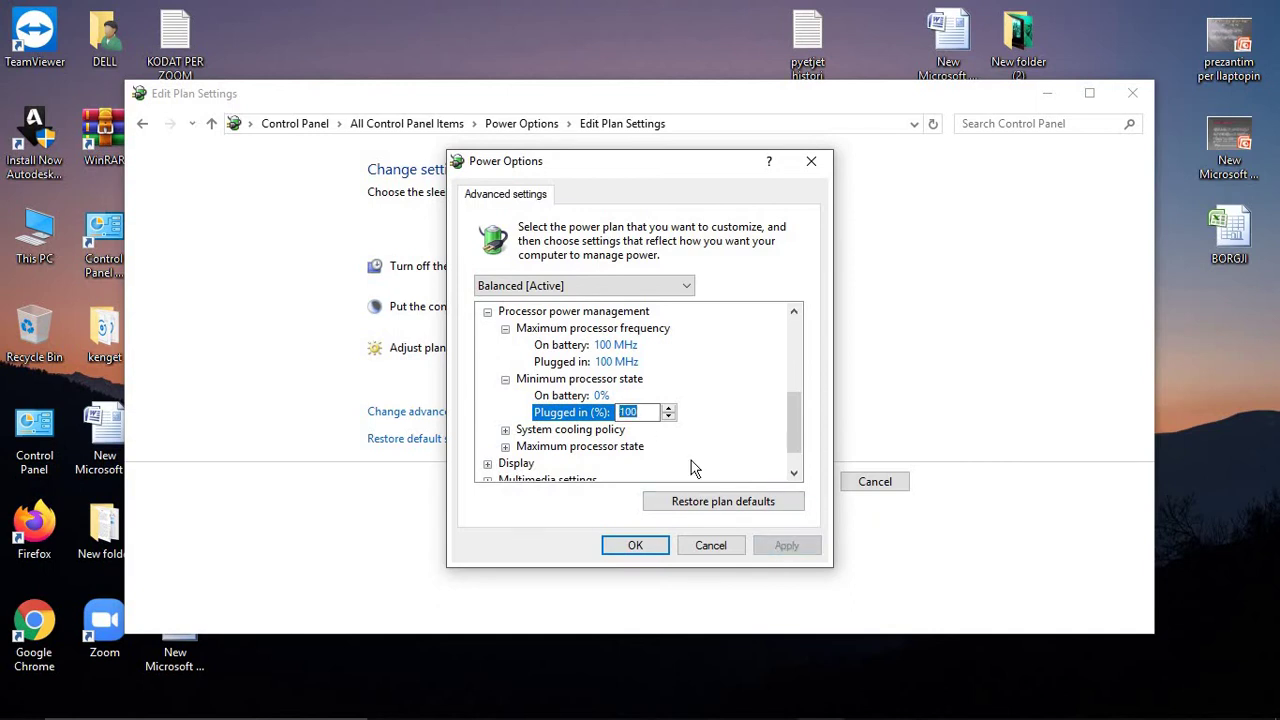
pyautogui.click(647, 412)
pyautogui.press('BackSpace')
pyautogui.press('BackSpace')
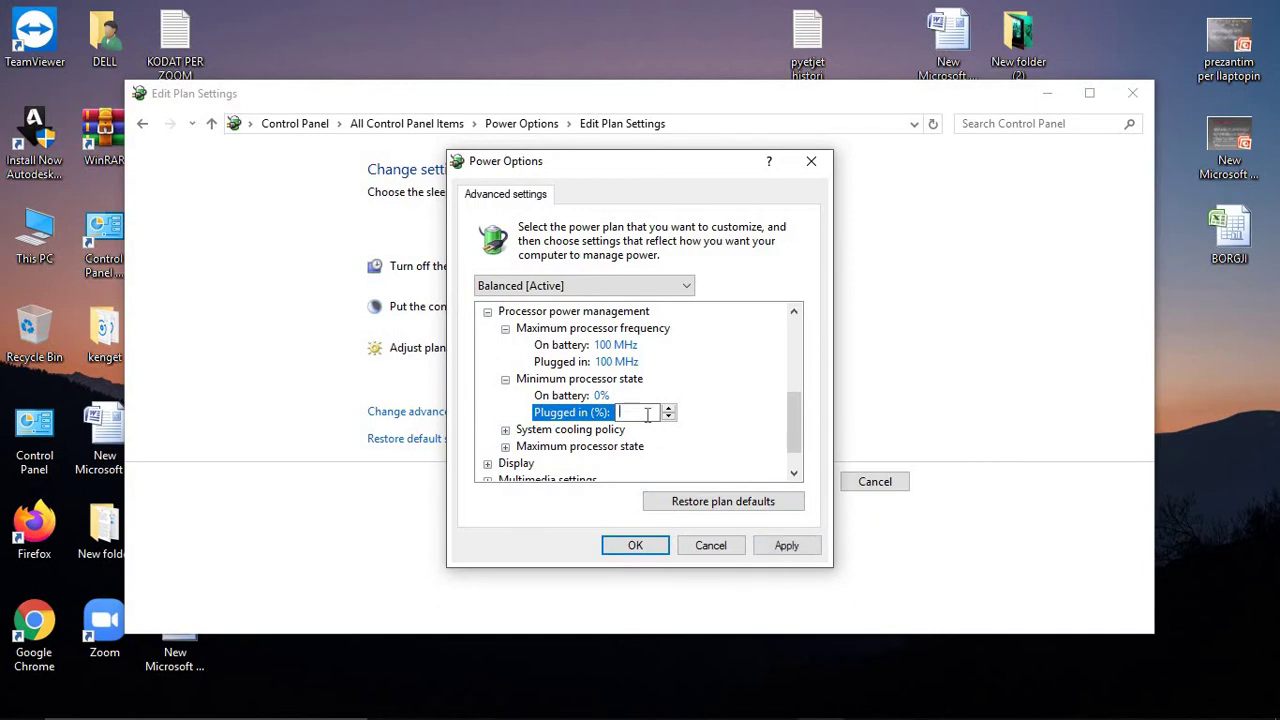
pyautogui.click(771, 541)
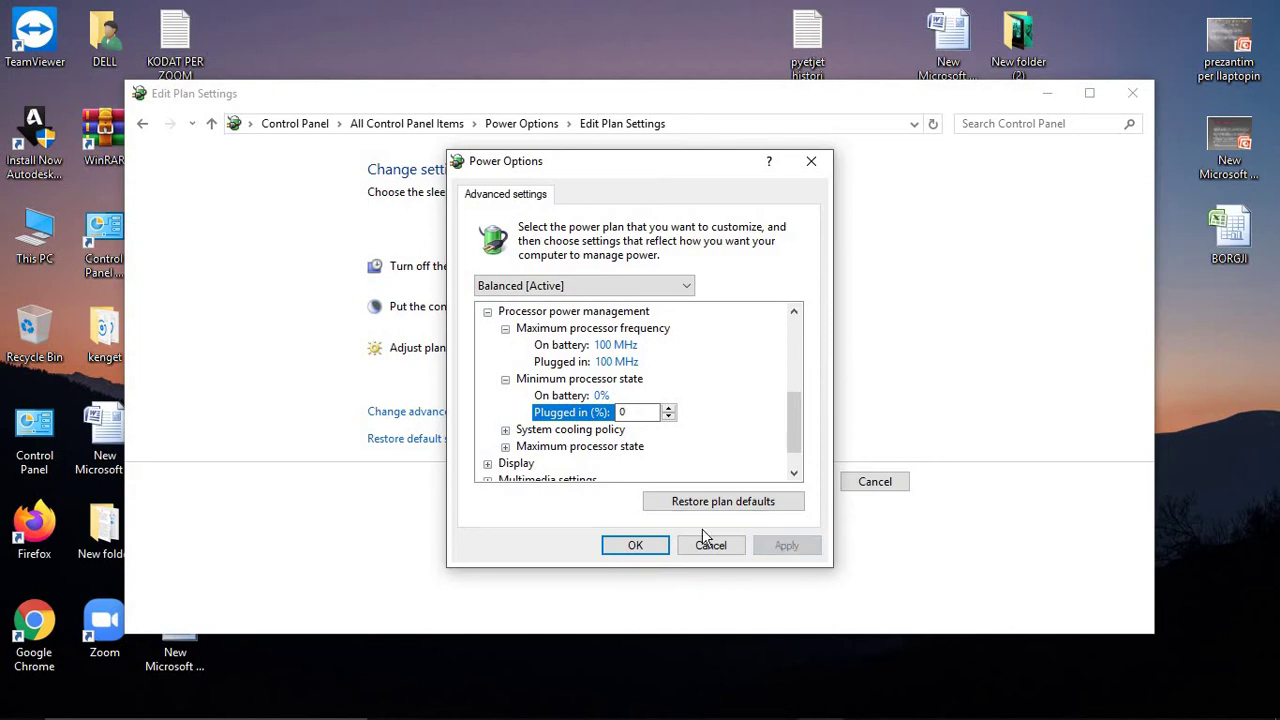
pyautogui.click(634, 545)
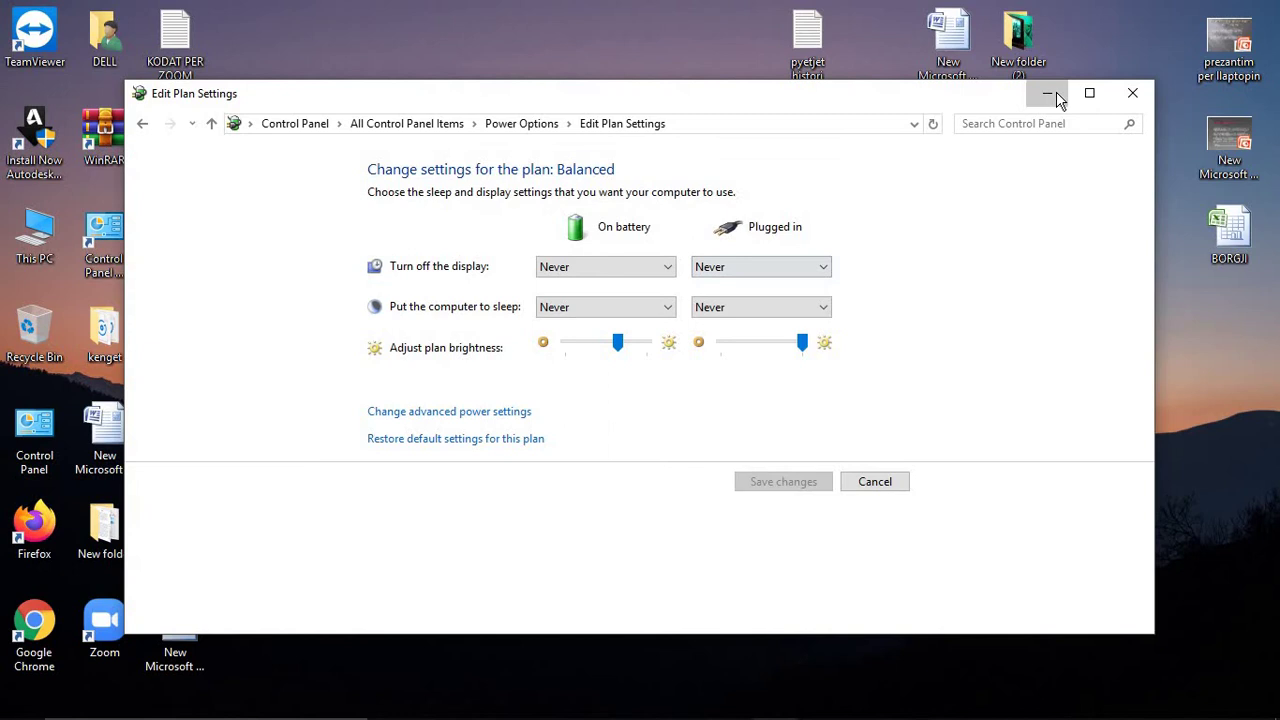
# - Check in Task Manager's Performance tab that the CPU runs about 0.78 GHz, then minimize it
pyautogui.click(1052, 93)
pyautogui.moveTo(727, 711)
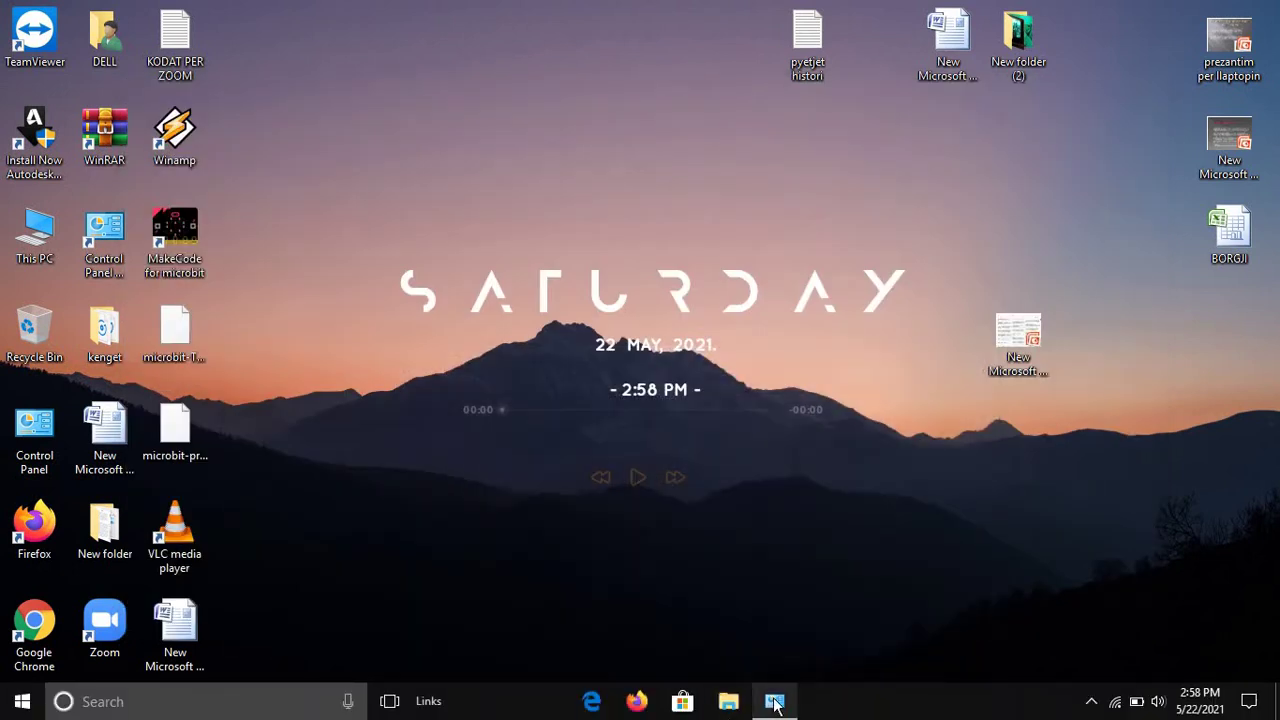
pyautogui.rightClick(491, 713)
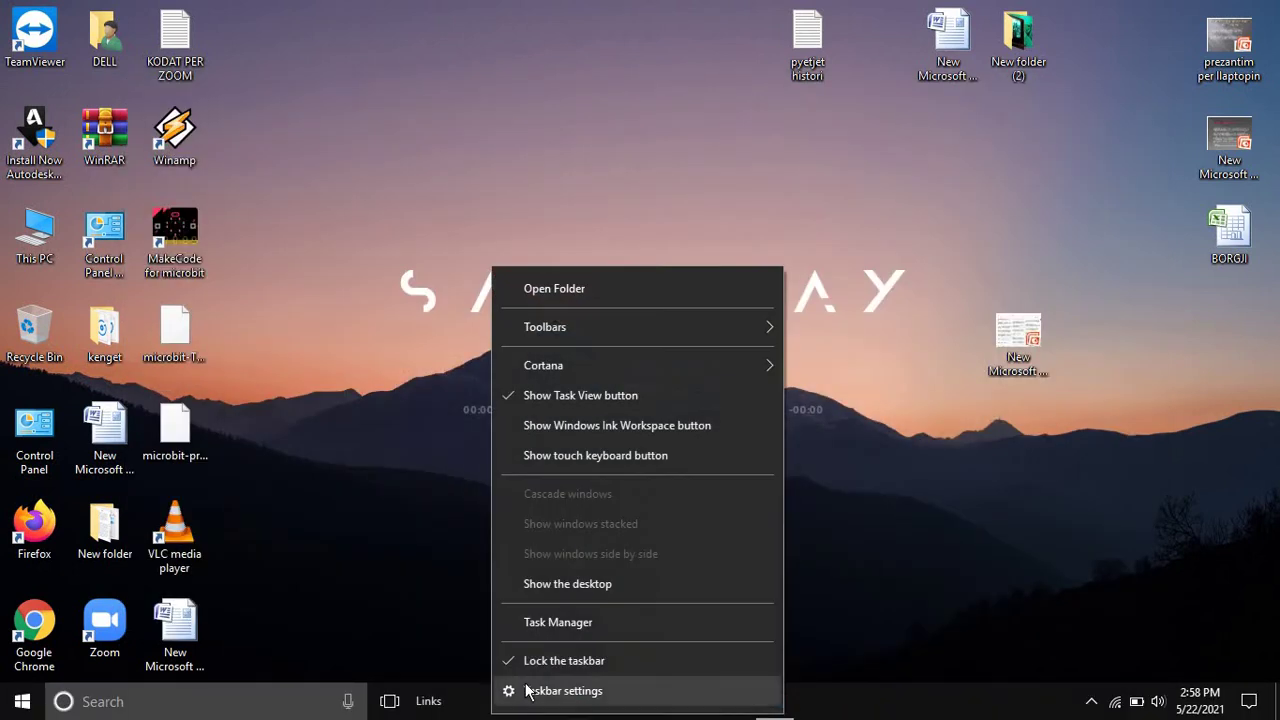
pyautogui.click(536, 608)
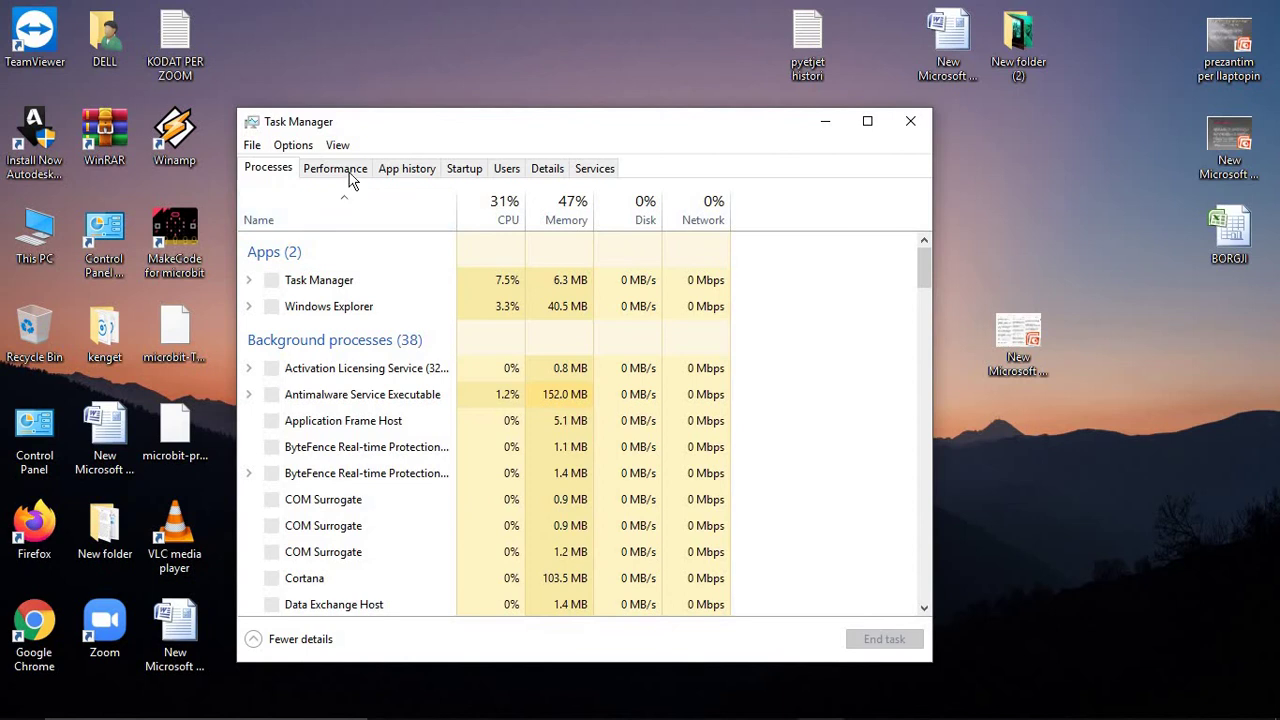
pyautogui.click(345, 172)
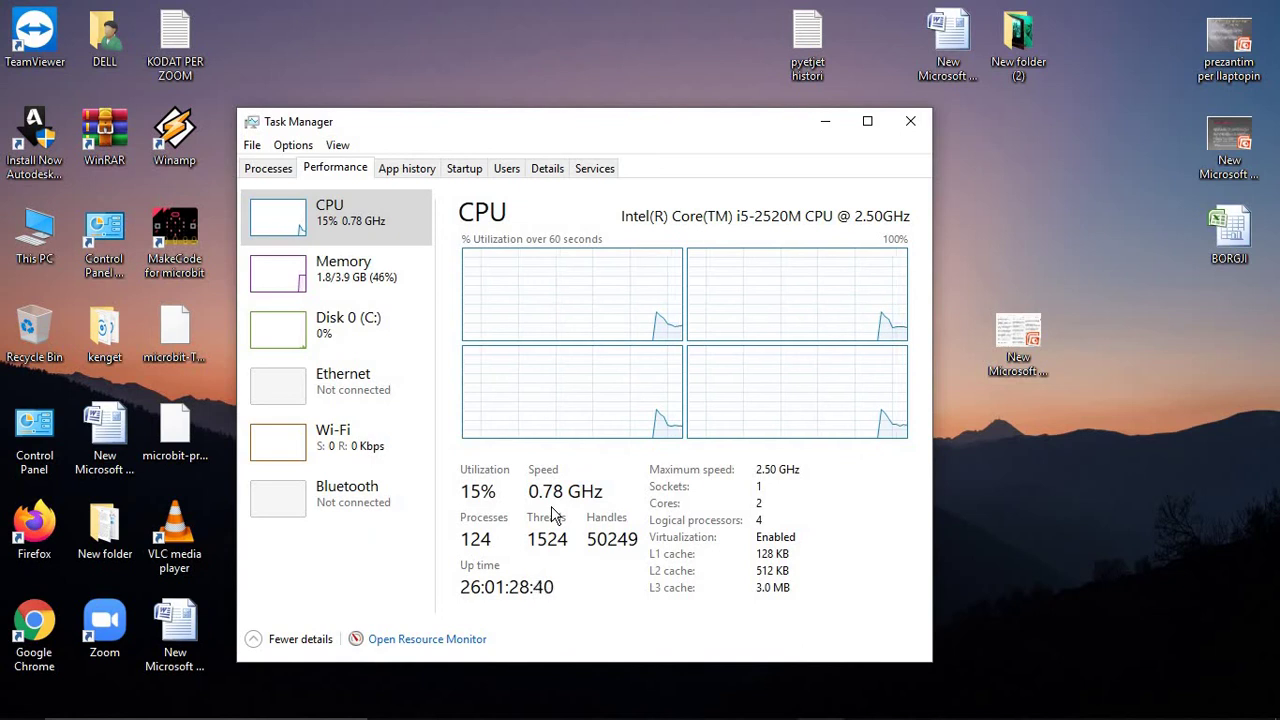
pyautogui.rightClick(654, 500)
pyautogui.click(820, 123)
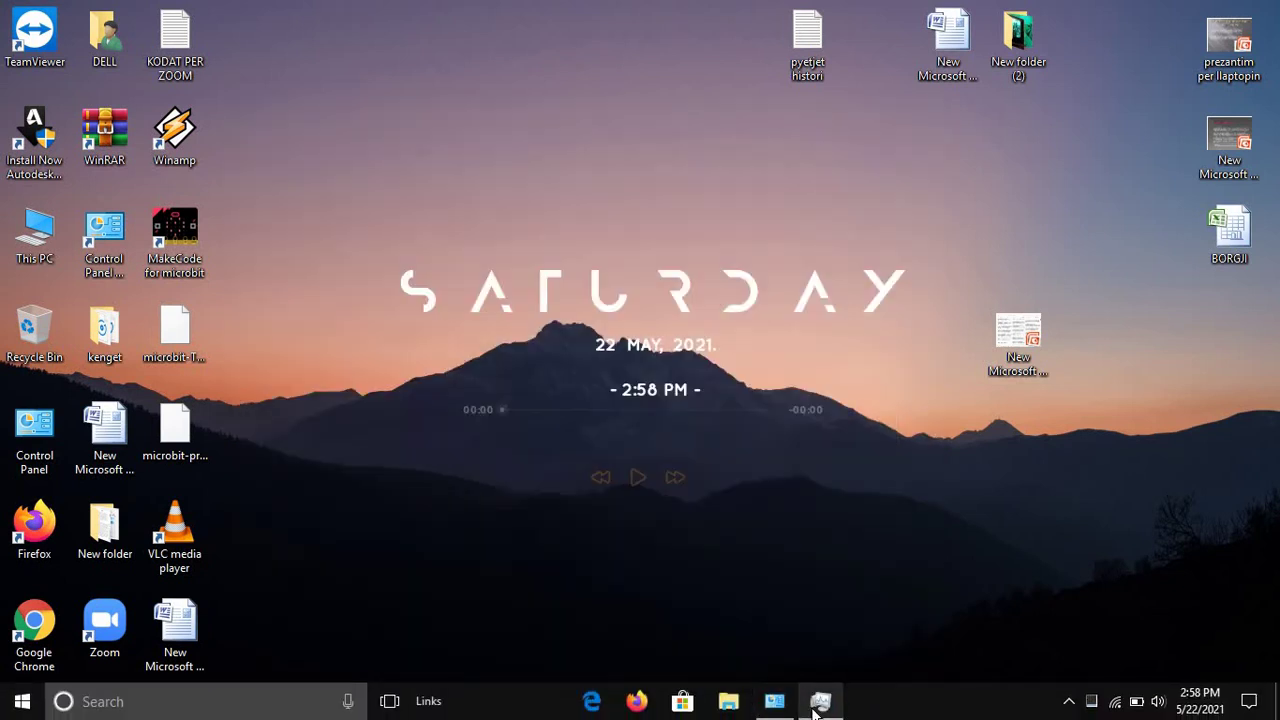
# - Reopen the Balanced plan's advanced settings and expand Processor power management's minimum processor state
pyautogui.click(786, 708)
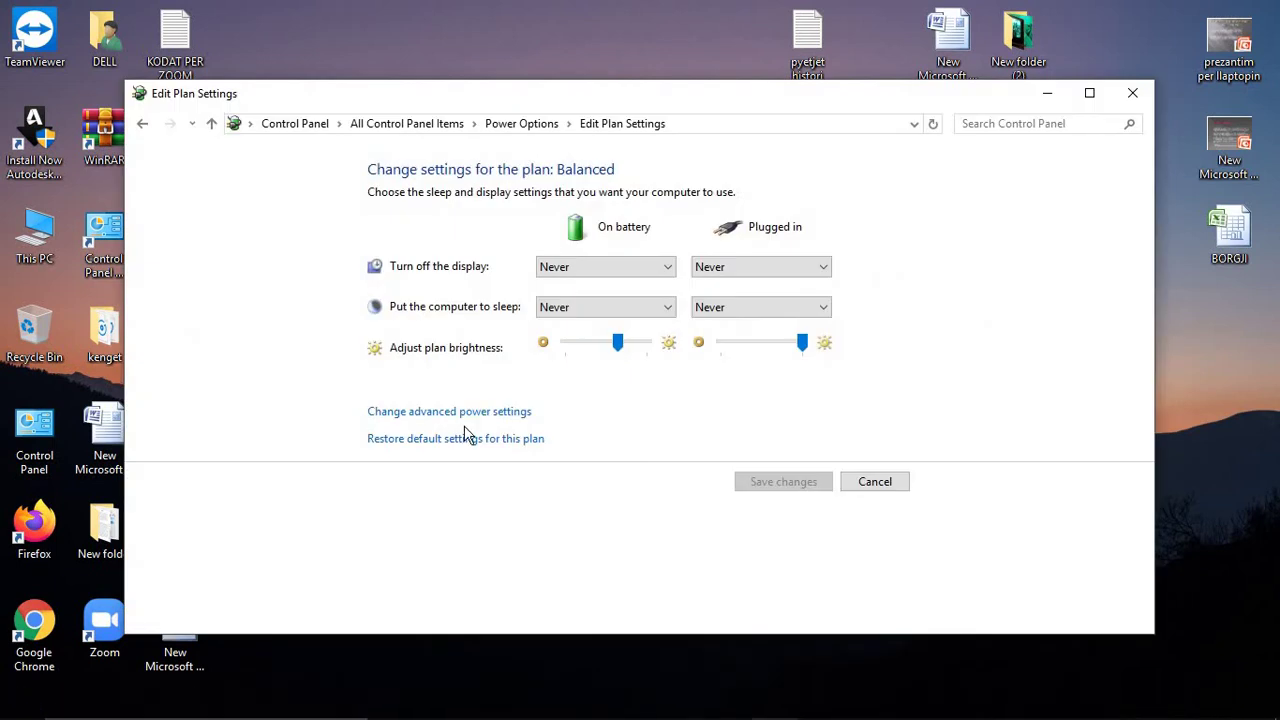
pyautogui.click(462, 418)
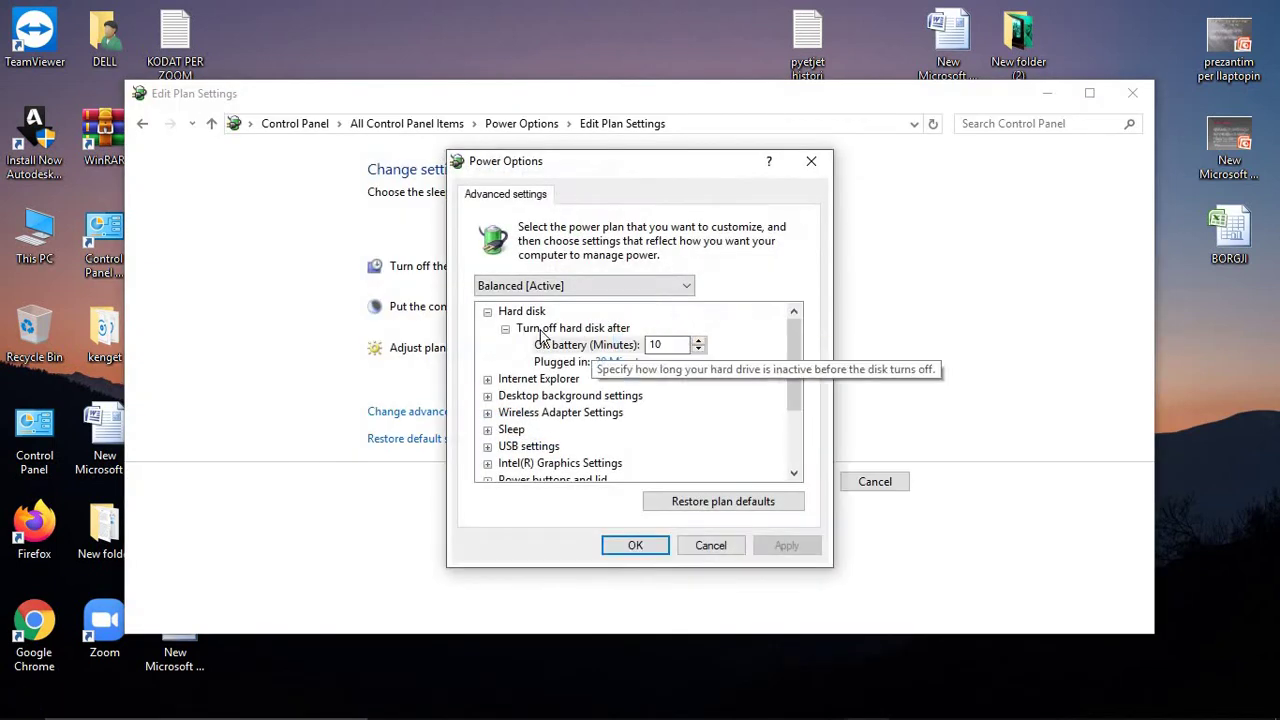
pyautogui.click(790, 457)
pyautogui.click(488, 412)
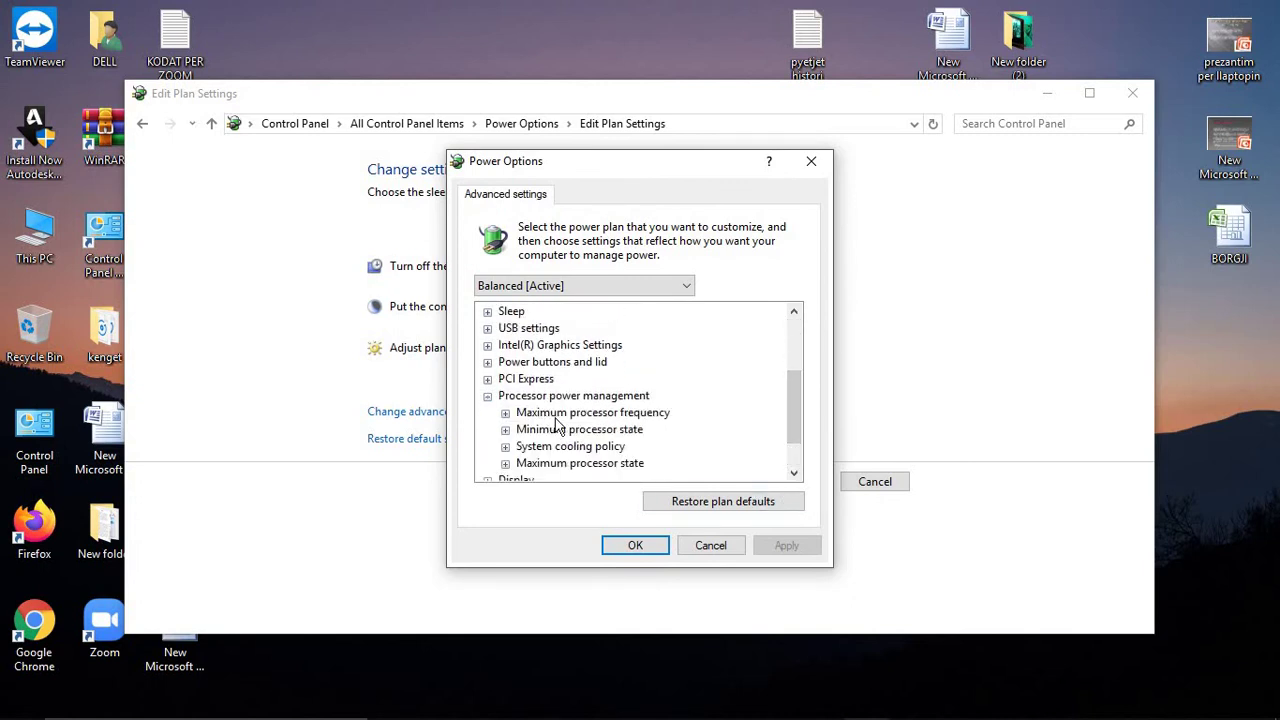
pyautogui.click(505, 429)
# - Set minimum processor state to 100 on battery and plugged in, apply, OK, and close
pyautogui.click(622, 446)
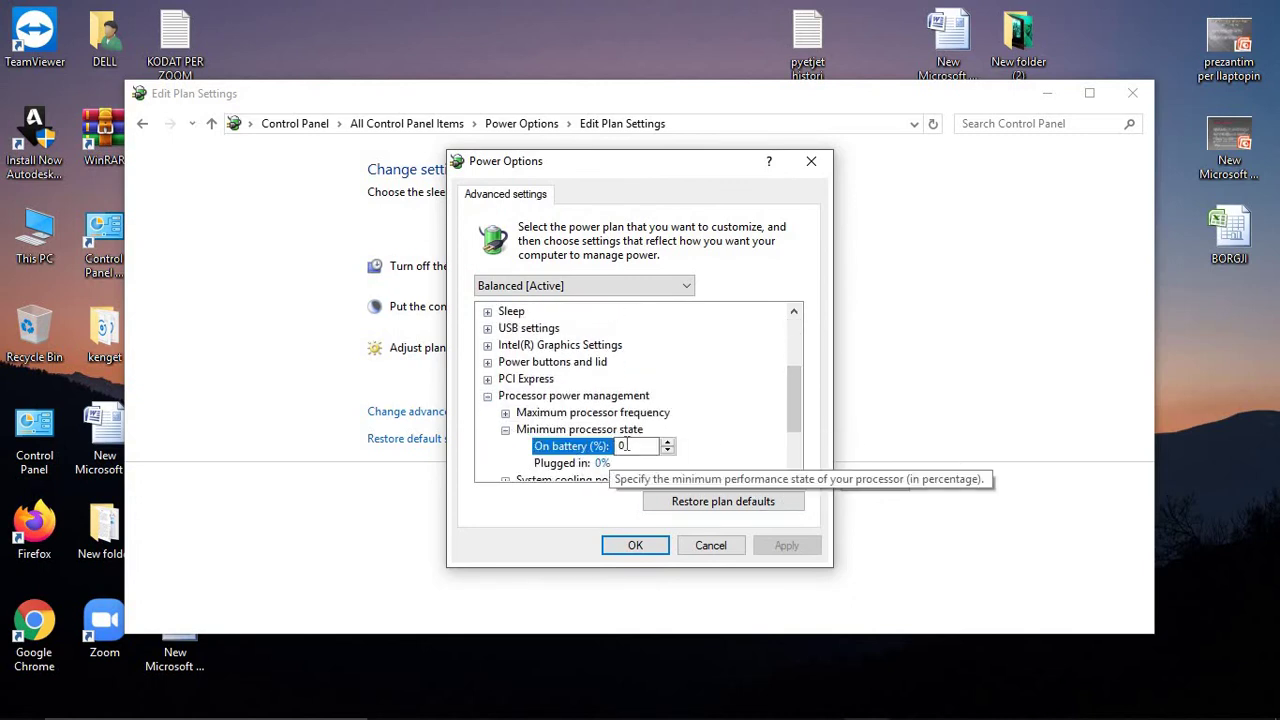
pyautogui.write('0')
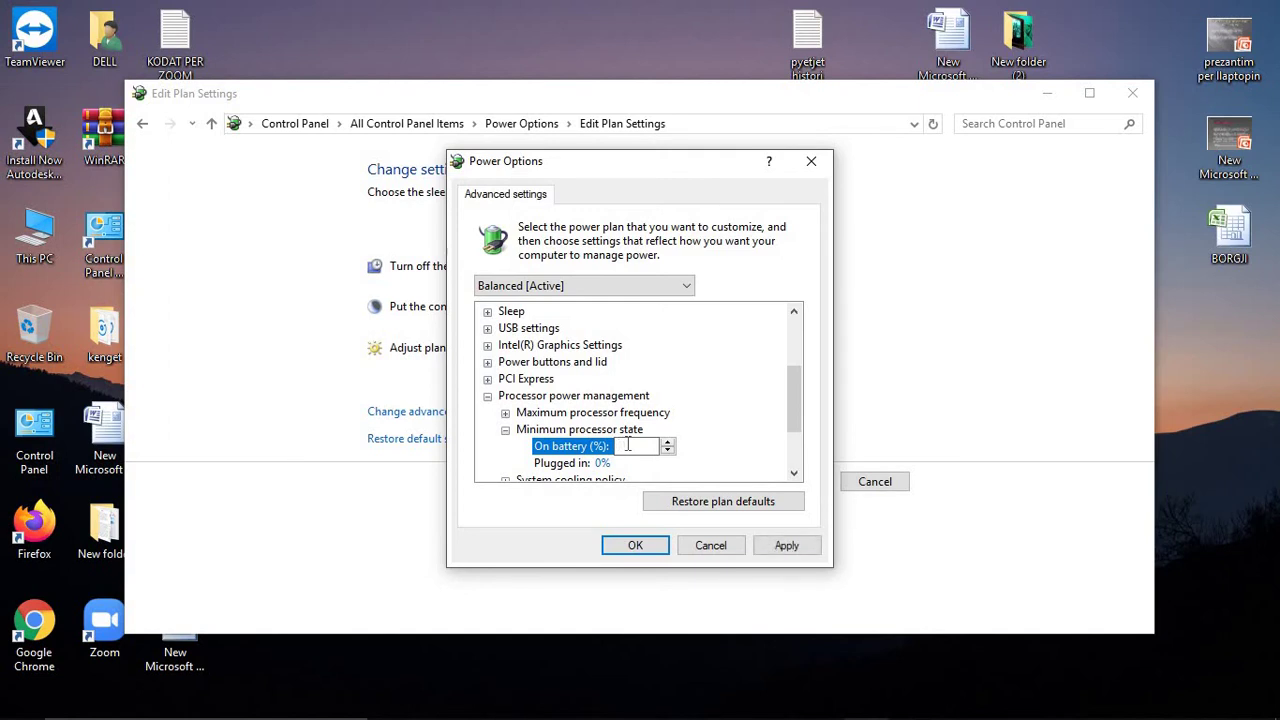
pyautogui.write('100')
pyautogui.click(602, 463)
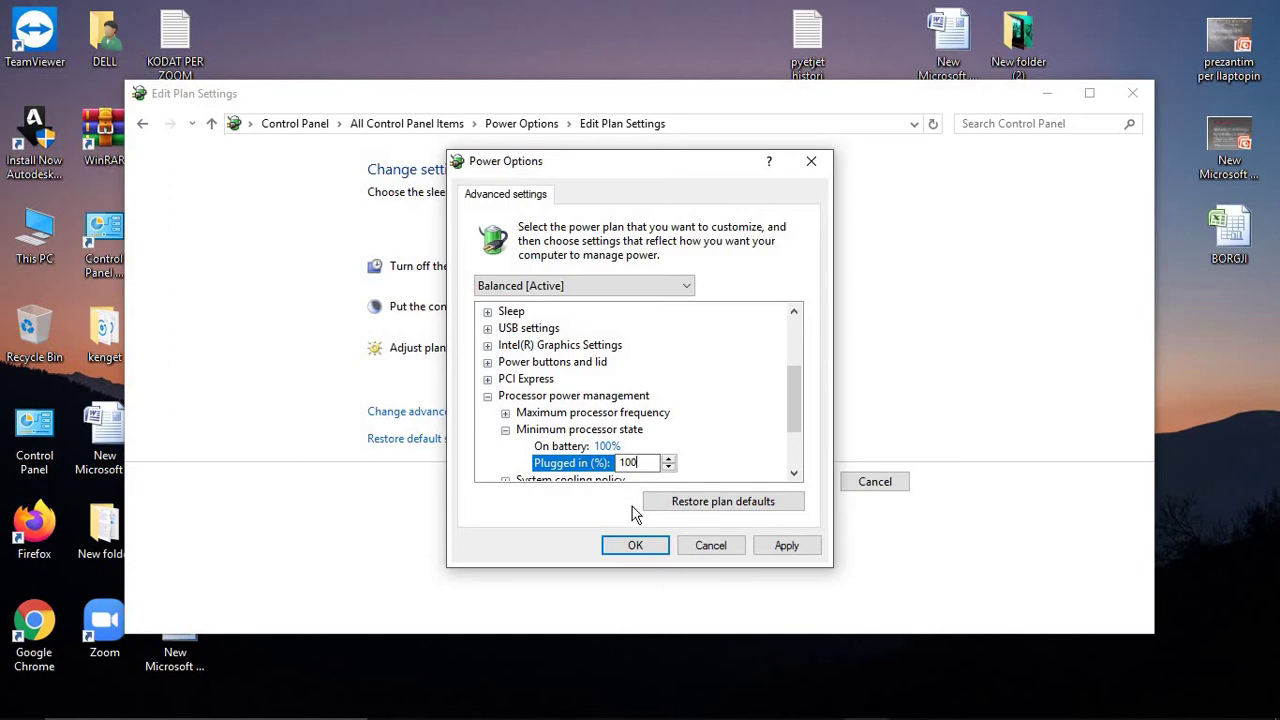
pyautogui.click(786, 546)
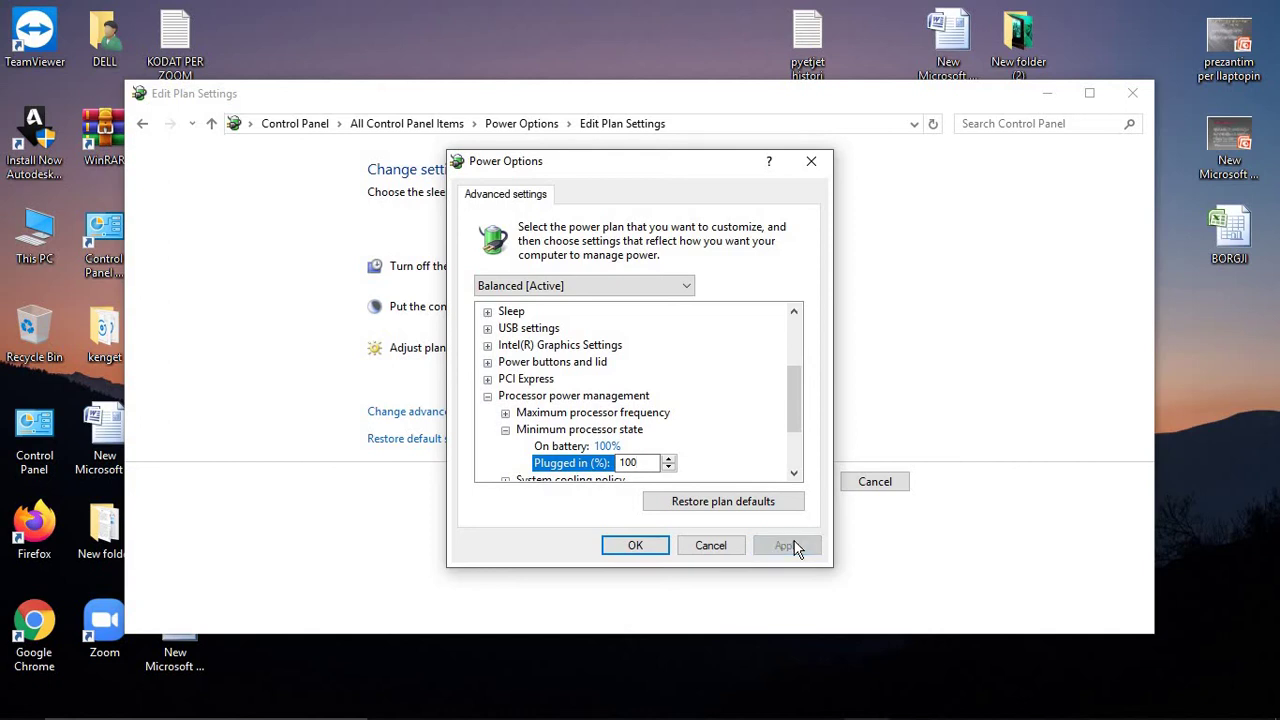
pyautogui.click(636, 546)
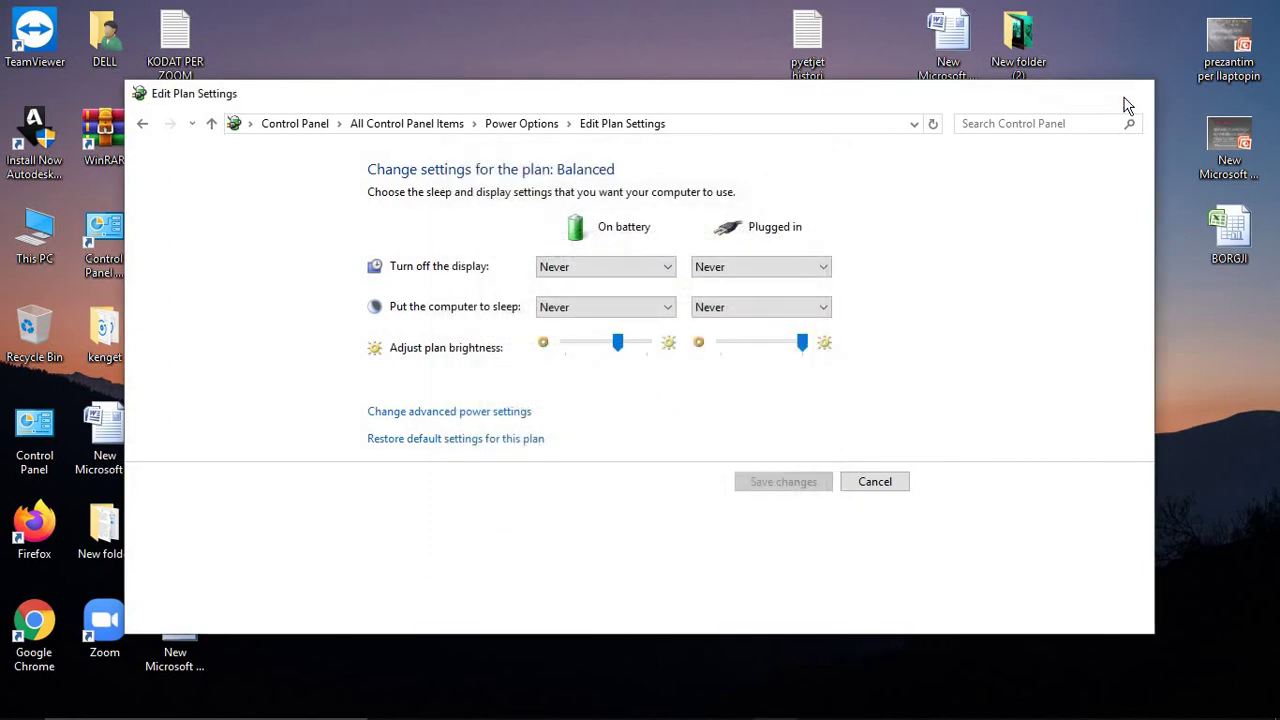
pyautogui.click(1128, 100)
# - Open Task Manager with Ctrl+Shift+Esc, confirm the CPU near 2.9 GHz, then close it
pyautogui.hotkey('ctrl', 'shift', 'Escape')
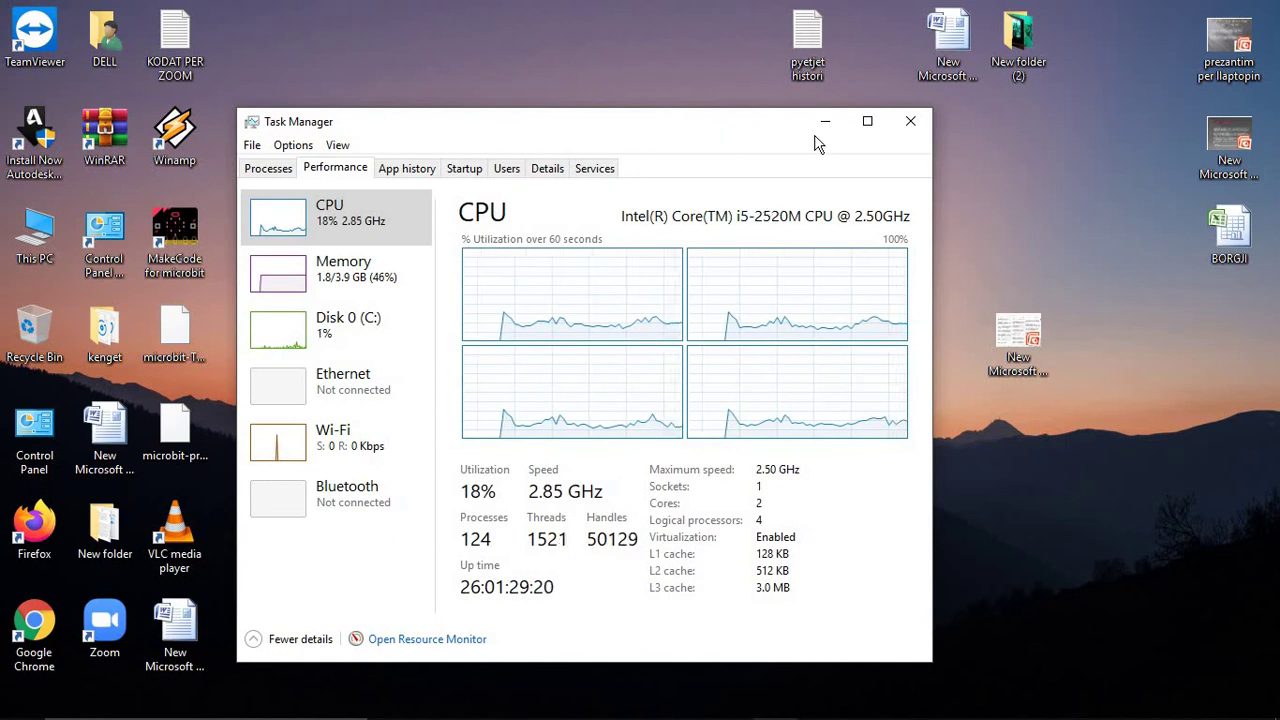
pyautogui.moveTo(733, 110); pyautogui.dragTo(758, 88)
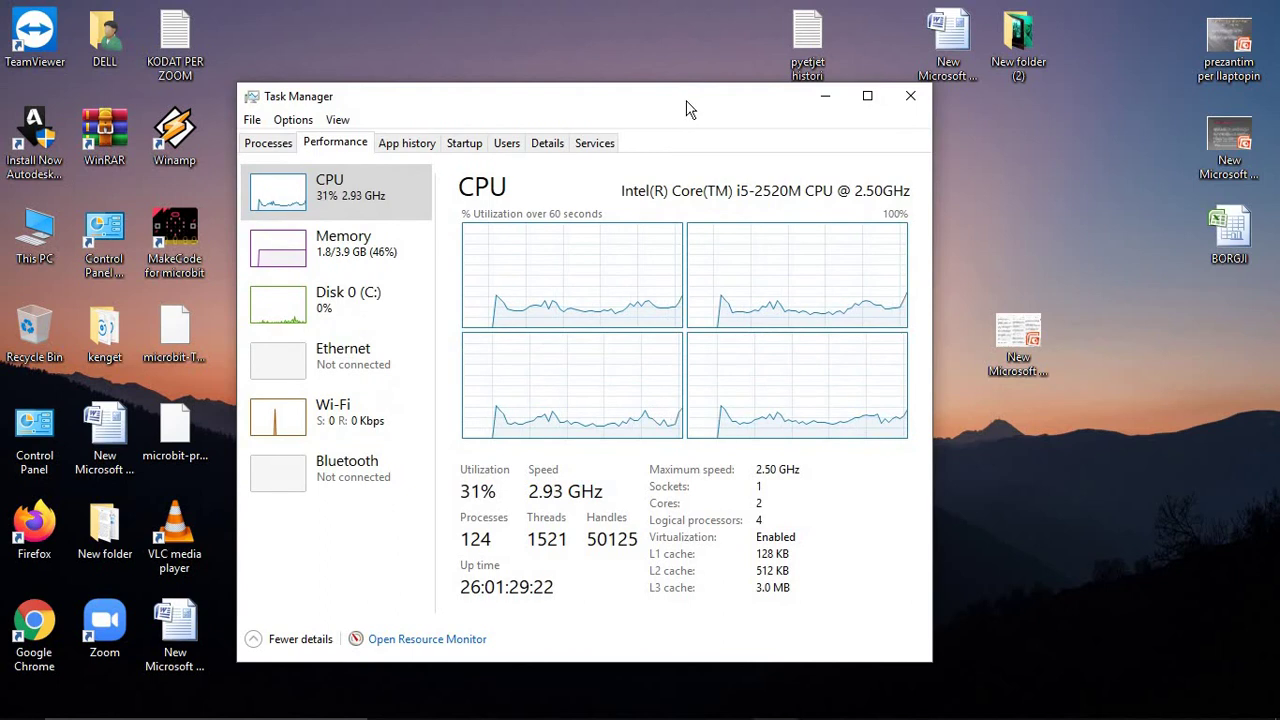
pyautogui.moveTo(686, 108); pyautogui.dragTo(818, 135)
pyautogui.click(1039, 136)
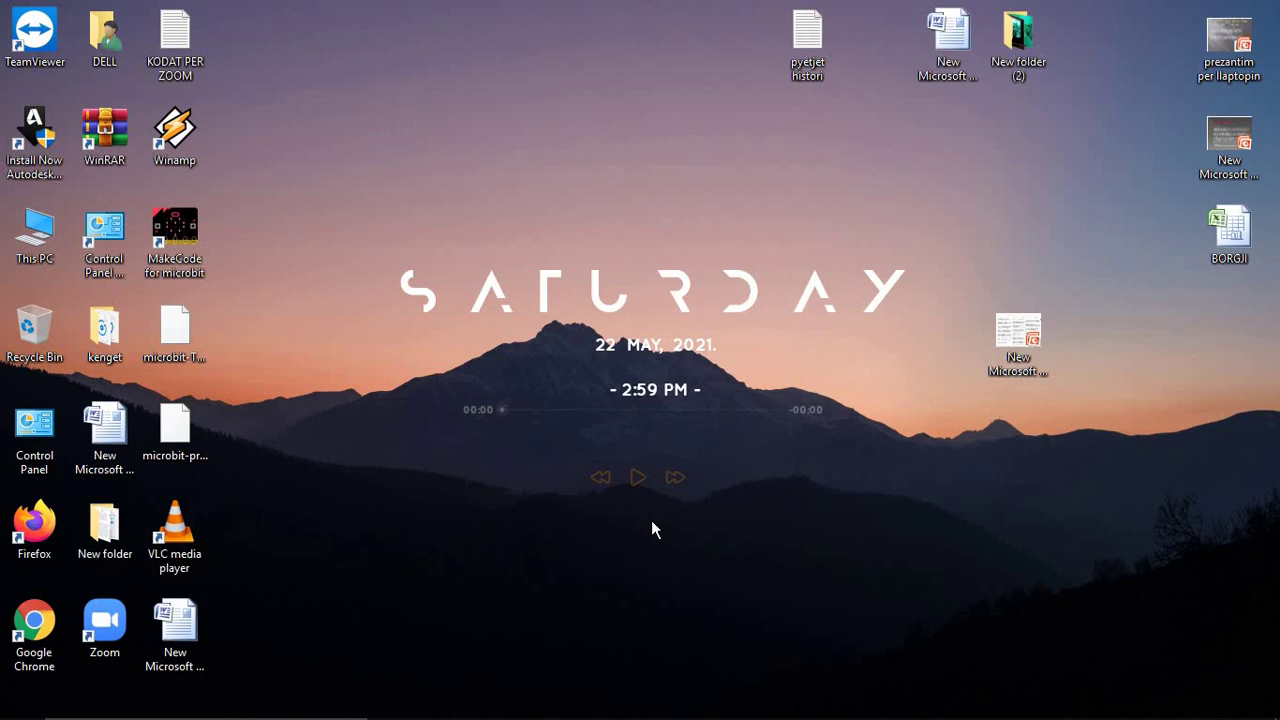
pyautogui.moveTo(674, 524); pyautogui.dragTo(1138, 708)
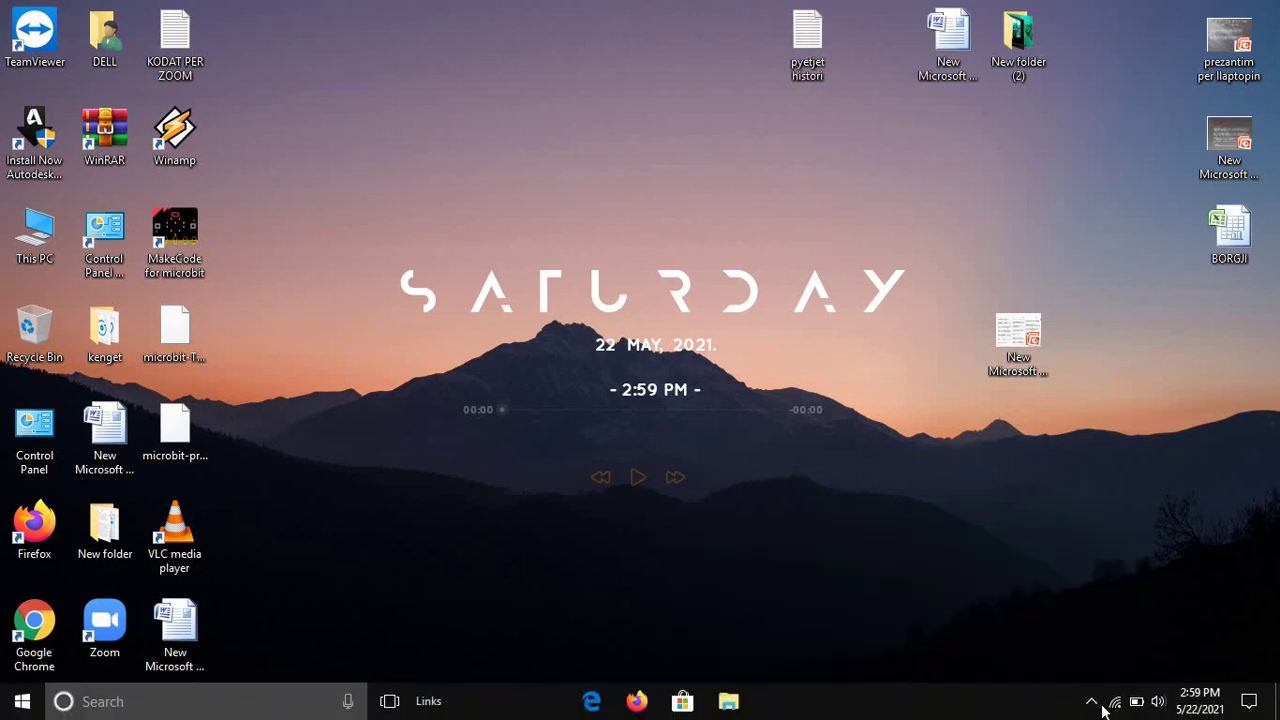
pyautogui.moveTo(1136, 700)
pyautogui.moveTo(898, 568); pyautogui.dragTo(328, 224)
pyautogui.moveTo(326, 217); pyautogui.dragTo(935, 542)
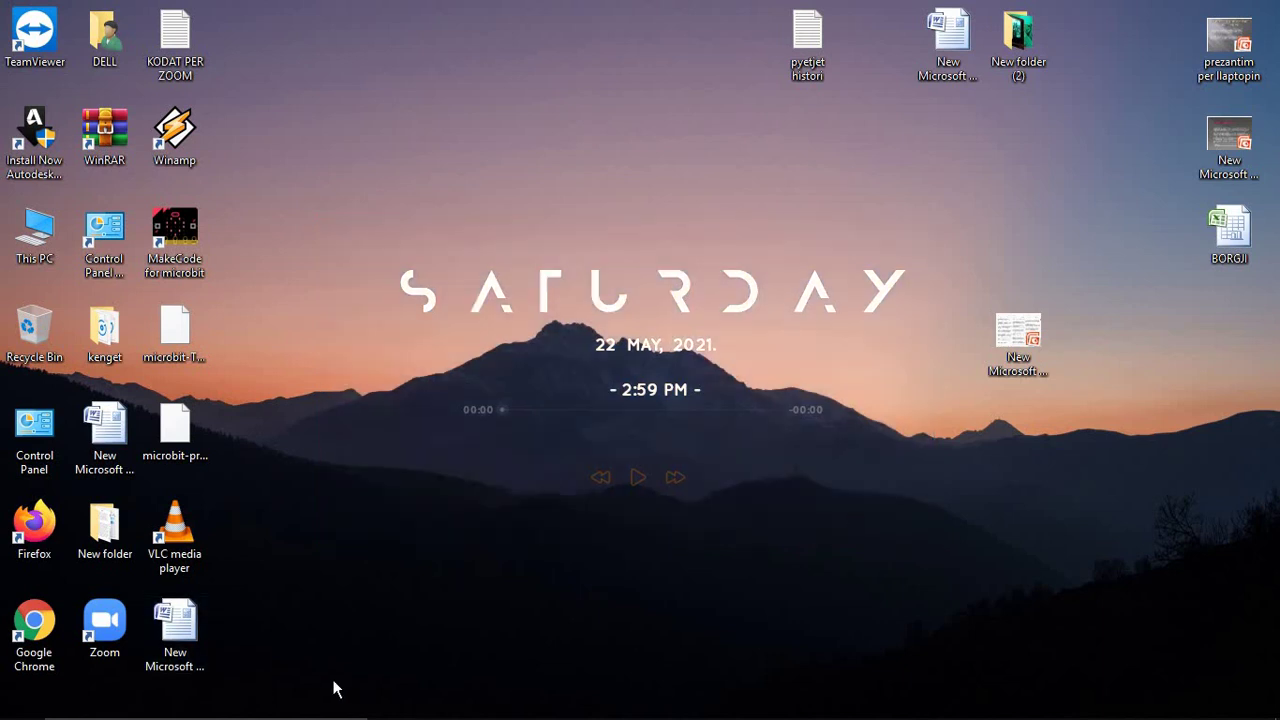
pyautogui.moveTo(336, 715)
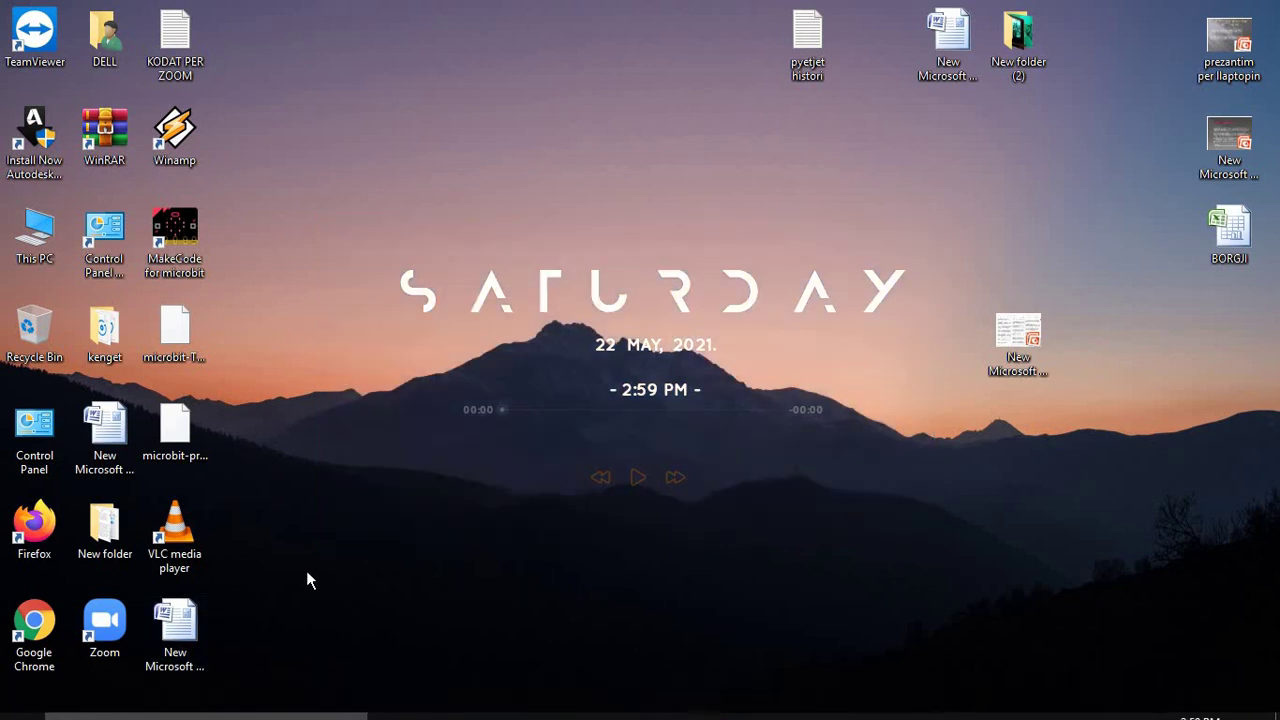
pyautogui.moveTo(312, 114); pyautogui.dragTo(941, 592)
pyautogui.moveTo(941, 592); pyautogui.dragTo(311, 186)
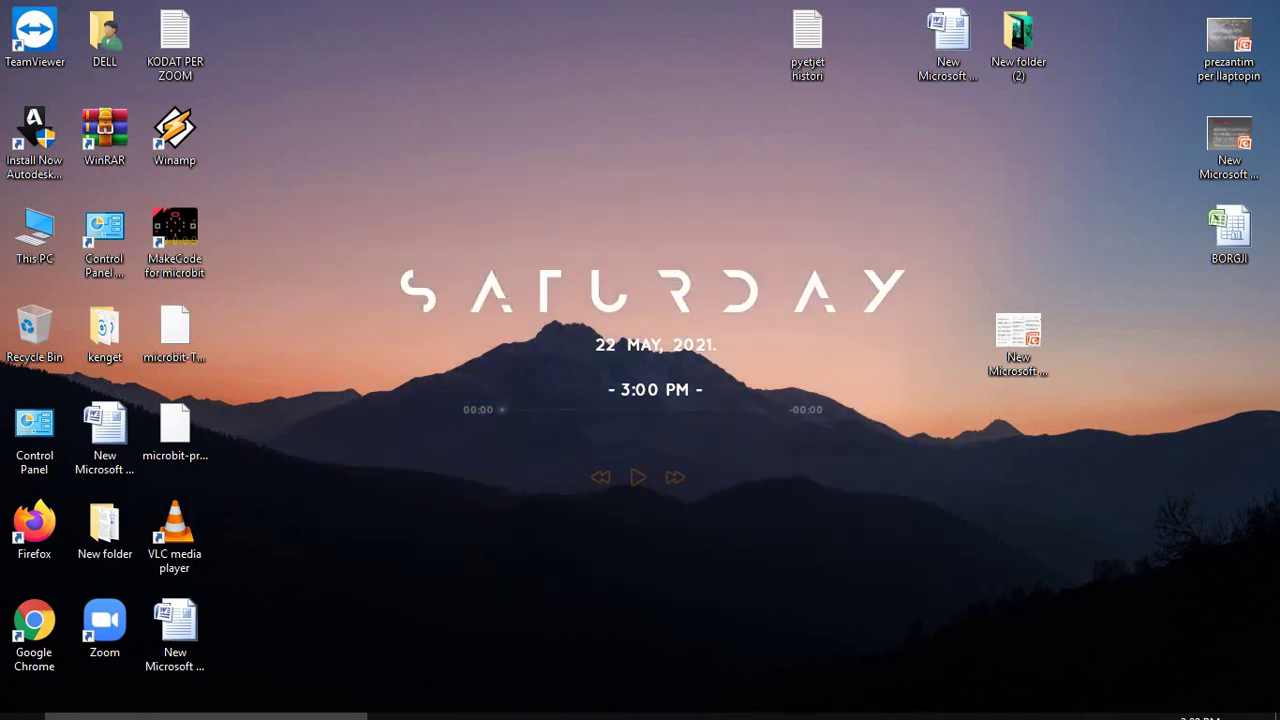